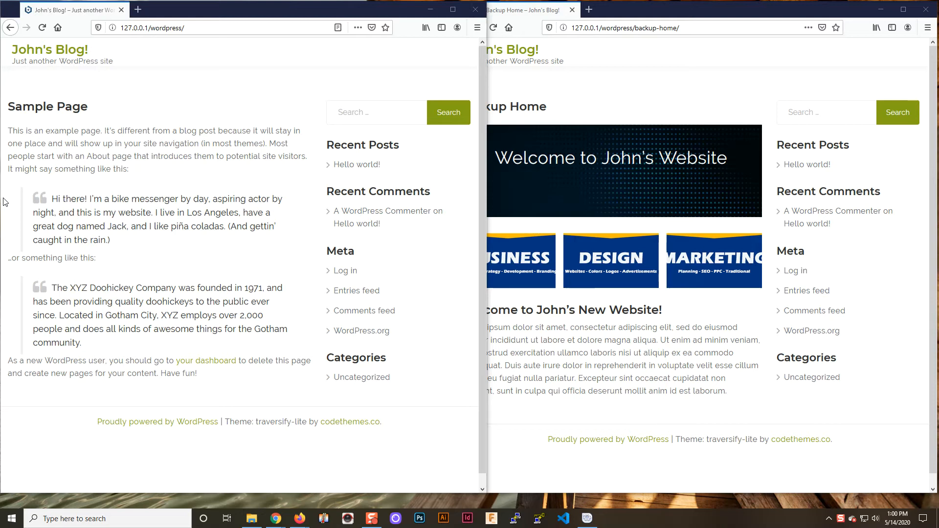
Minimize the Sample Page and Backup Home browser windows and switch to the WordPress dashboard in Chrome
{"action": "left_click", "coordinate": [589, 100]}
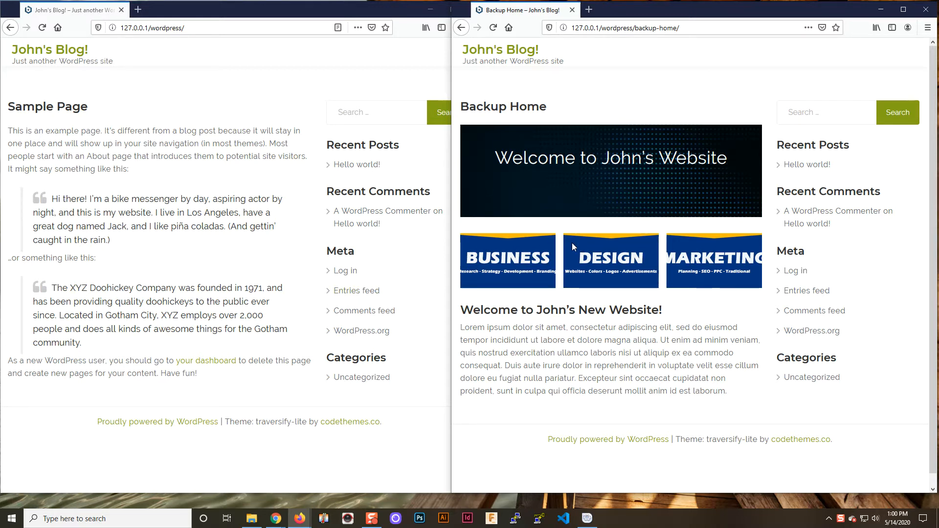
{"action": "key", "text": "shift+F10"}
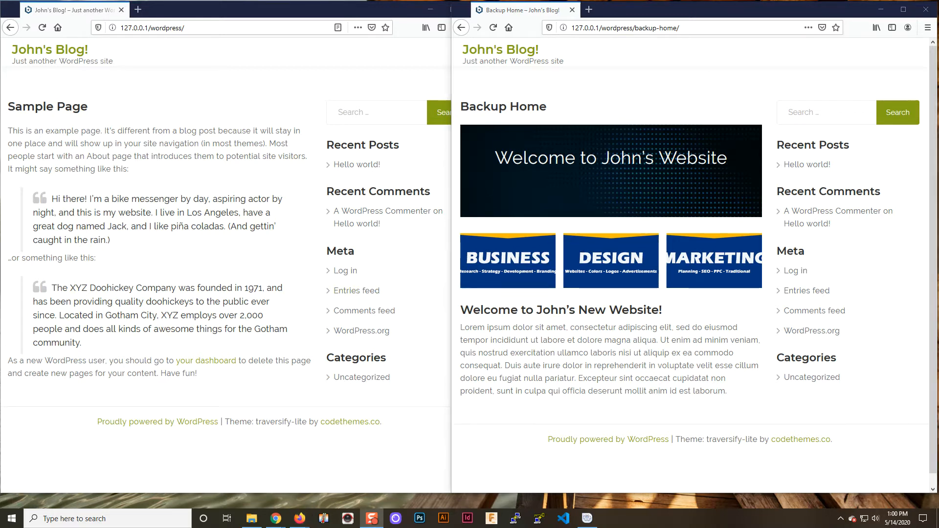
{"action": "left_click", "coordinate": [431, 10]}
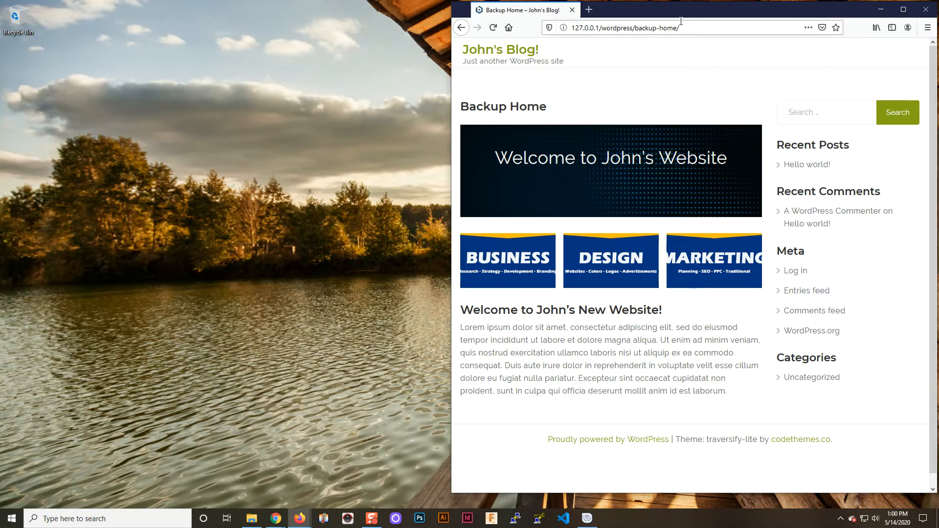
{"action": "left_click", "coordinate": [880, 9]}
{"action": "mouse_move", "coordinate": [279, 521]}
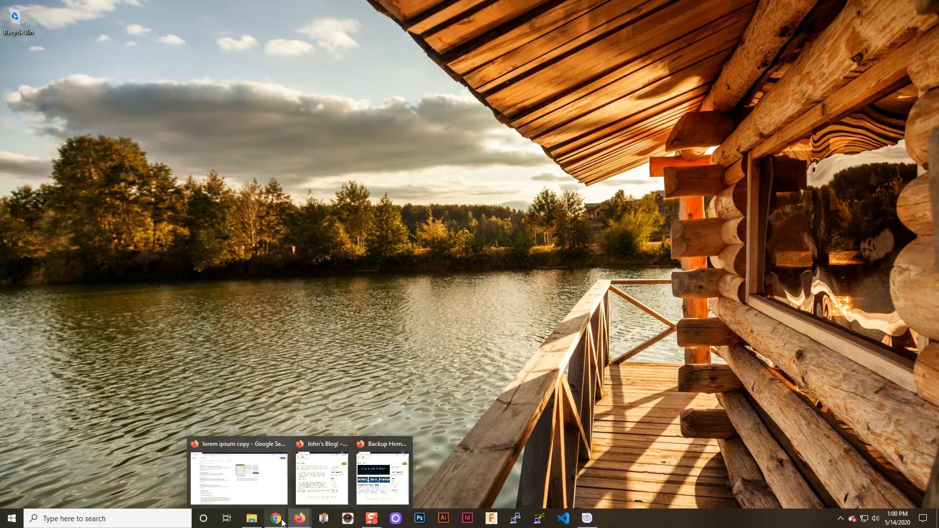
{"action": "left_click", "coordinate": [300, 494]}
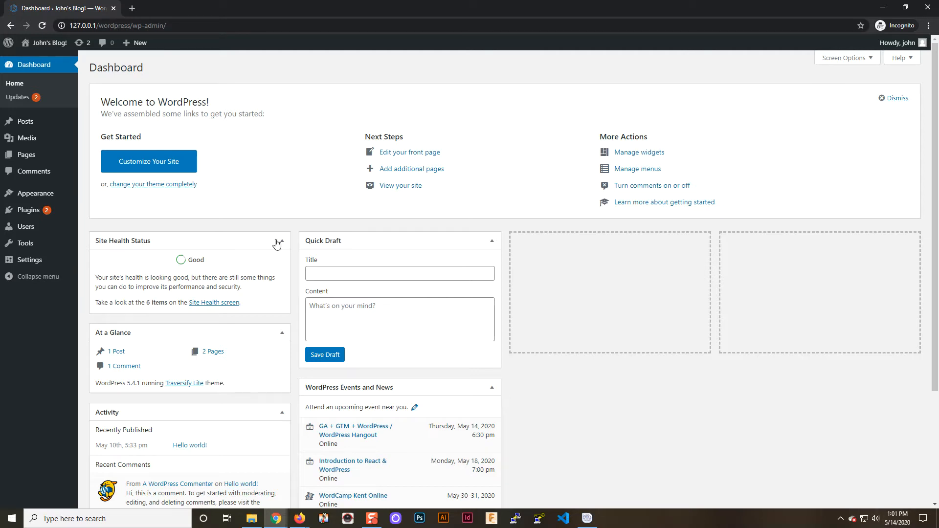
Create a new WordPress page titled "Home"
{"action": "left_click", "coordinate": [27, 155]}
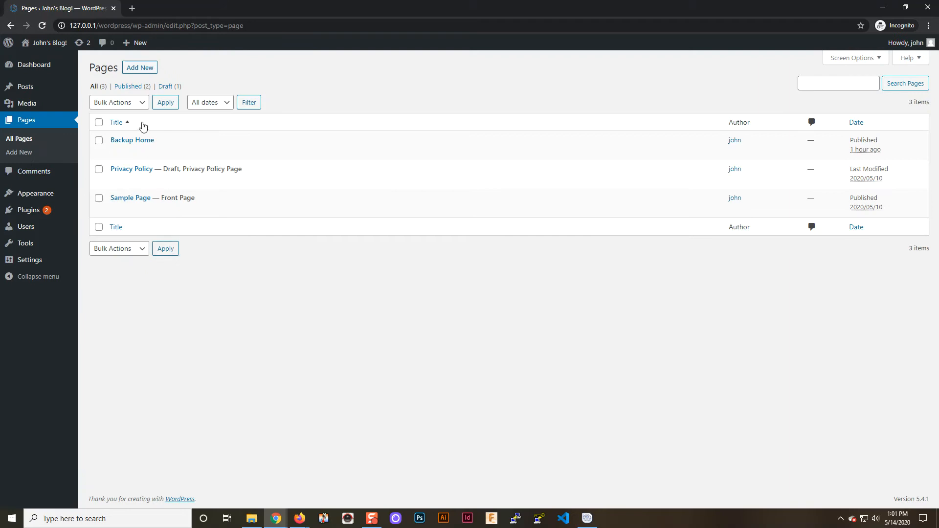
{"action": "left_click", "coordinate": [139, 69]}
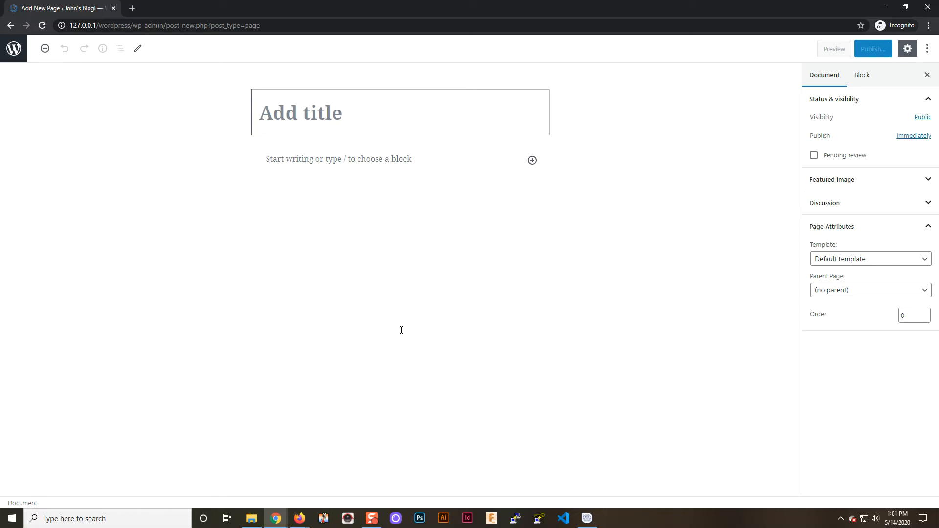
{"action": "type", "text": "Home"}
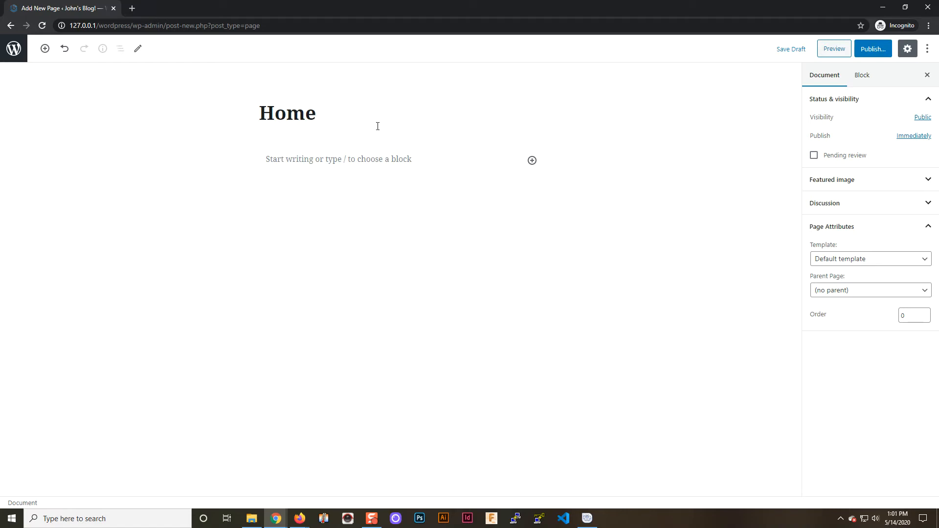
{"action": "left_click", "coordinate": [530, 176]}
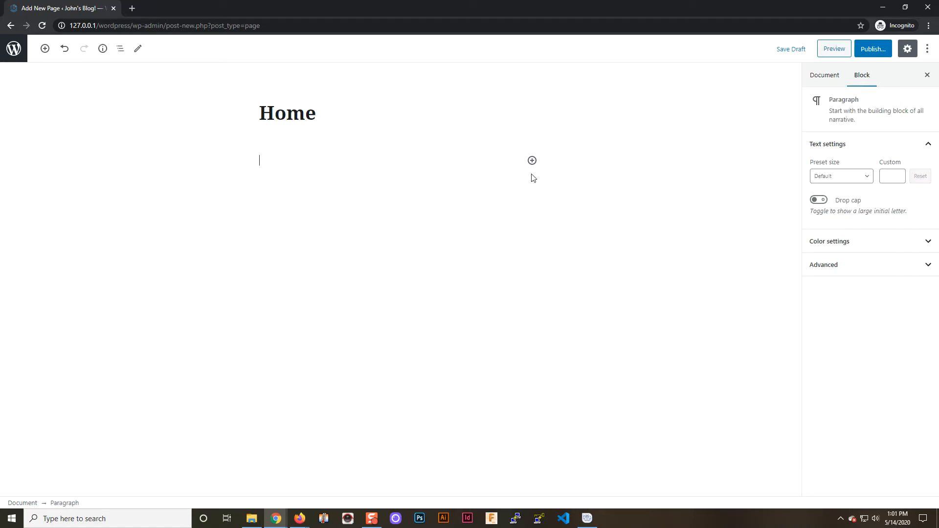
{"action": "left_click", "coordinate": [288, 114]}
{"action": "left_click", "coordinate": [515, 217]}
Publish the Home page and copy its page address
{"action": "left_click", "coordinate": [863, 54]}
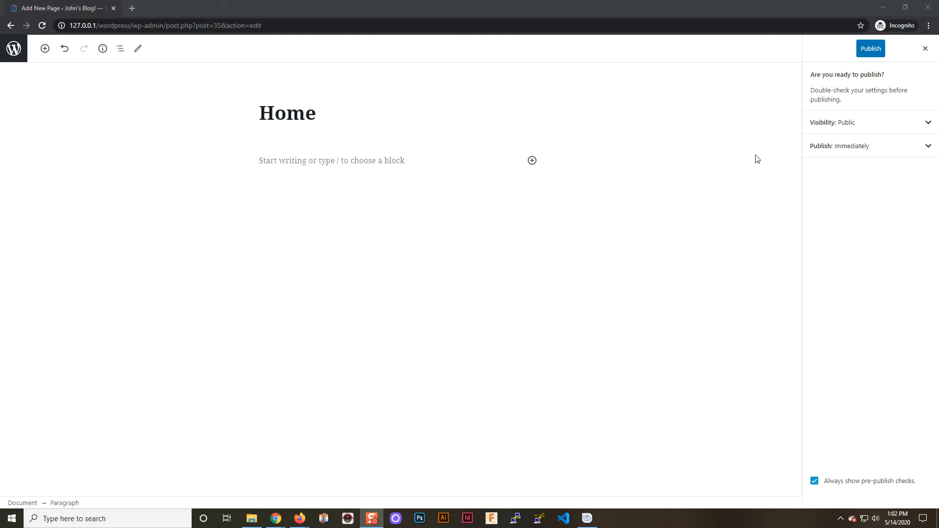
{"action": "left_click", "coordinate": [874, 51]}
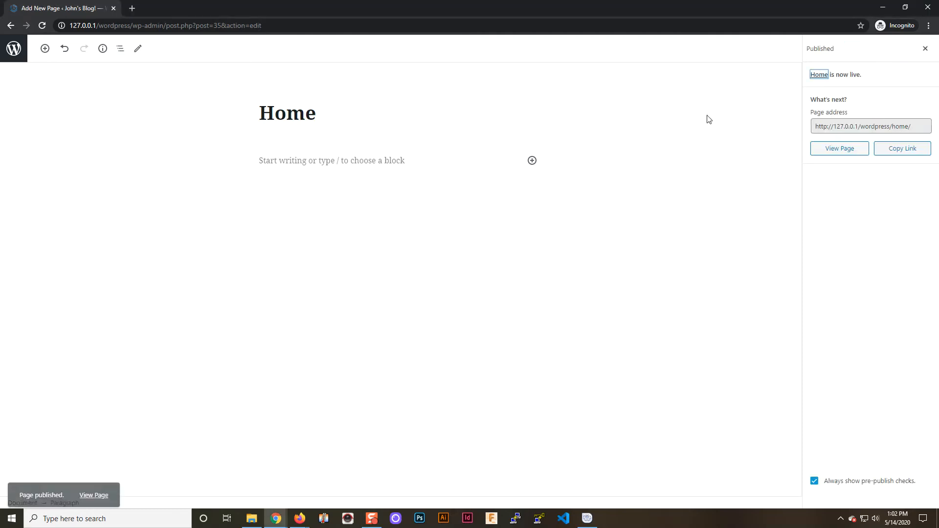
{"action": "left_click", "coordinate": [888, 129]}
{"action": "right_click", "coordinate": [888, 129]}
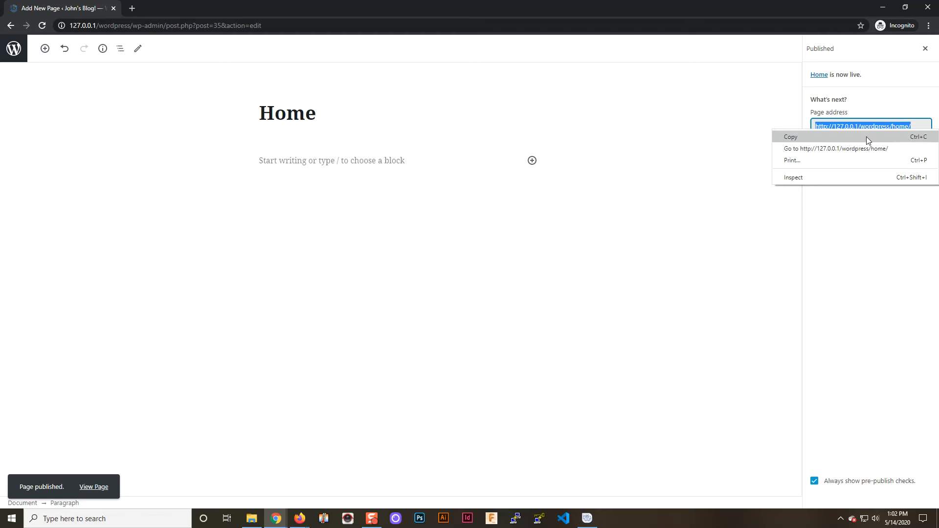
{"action": "left_click", "coordinate": [867, 140]}
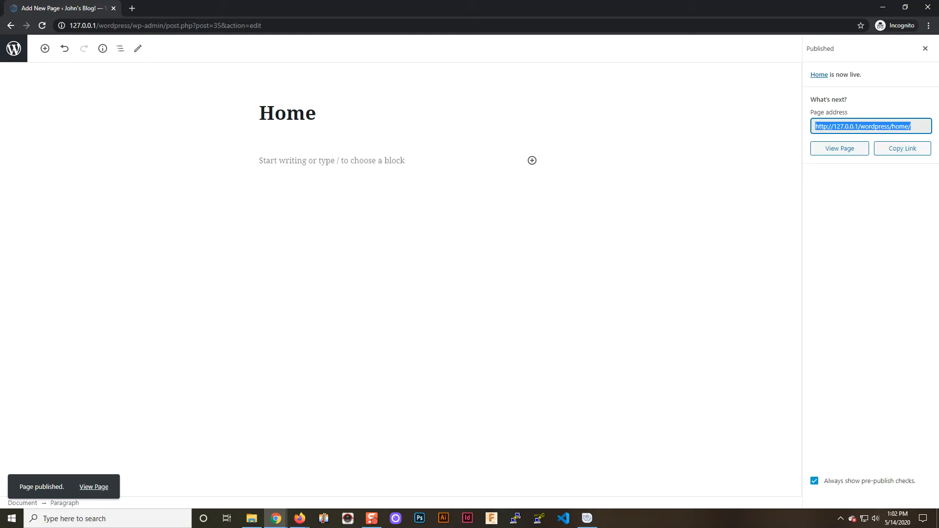
Switch to Firefox and open the published page at 127.0.0.1/wordpress/home/
{"action": "key", "text": "alt+Tab"}
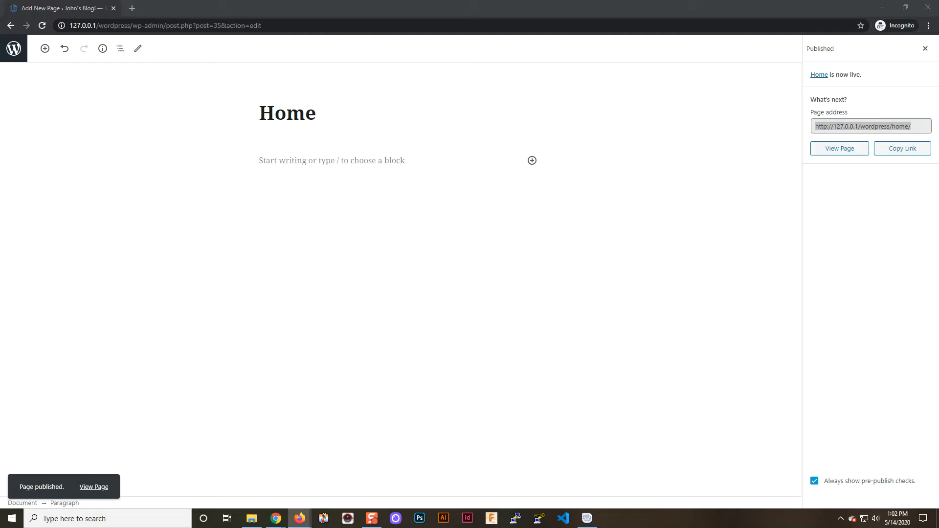
{"action": "key", "text": "alt+Tab"}
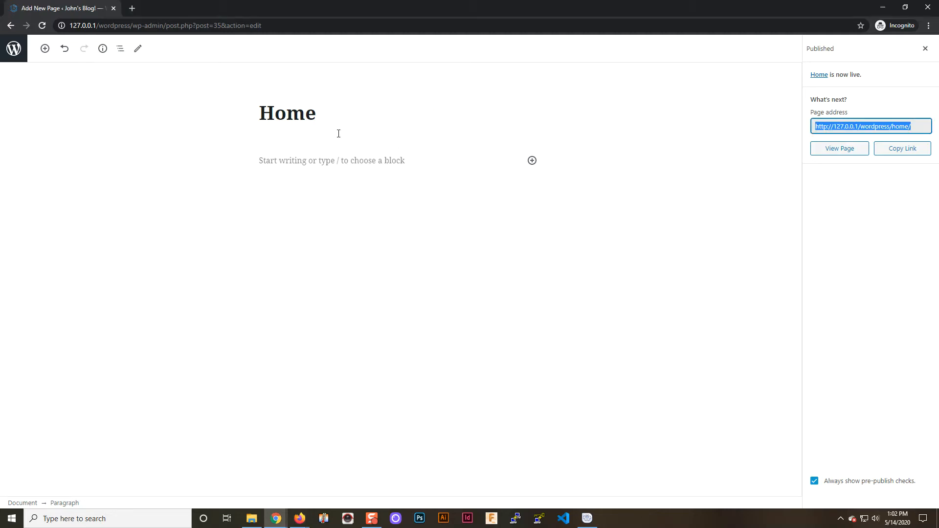
{"action": "key", "text": "alt+Tab"}
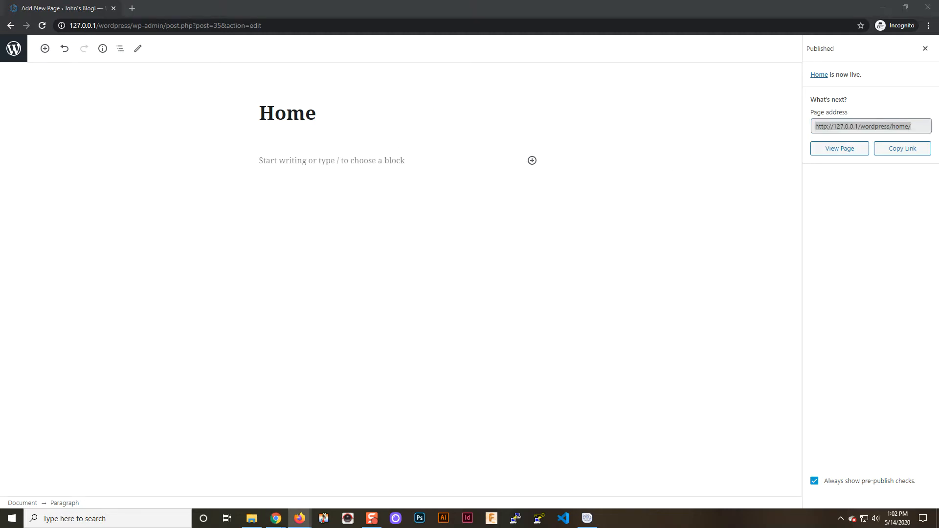
{"action": "key", "text": "alt+Tab"}
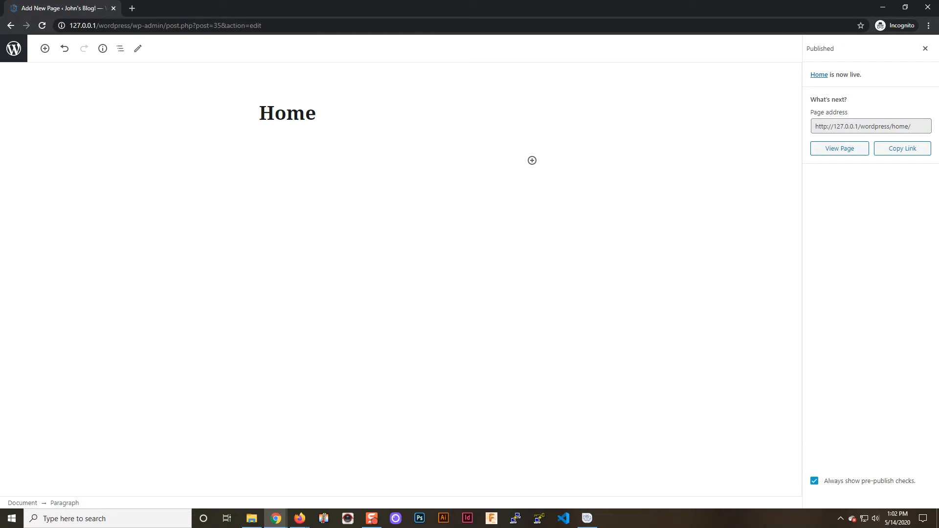
{"action": "key", "text": "alt+Tab"}
{"action": "key", "text": "alt+Tab"}
{"action": "left_click", "coordinate": [883, 7]}
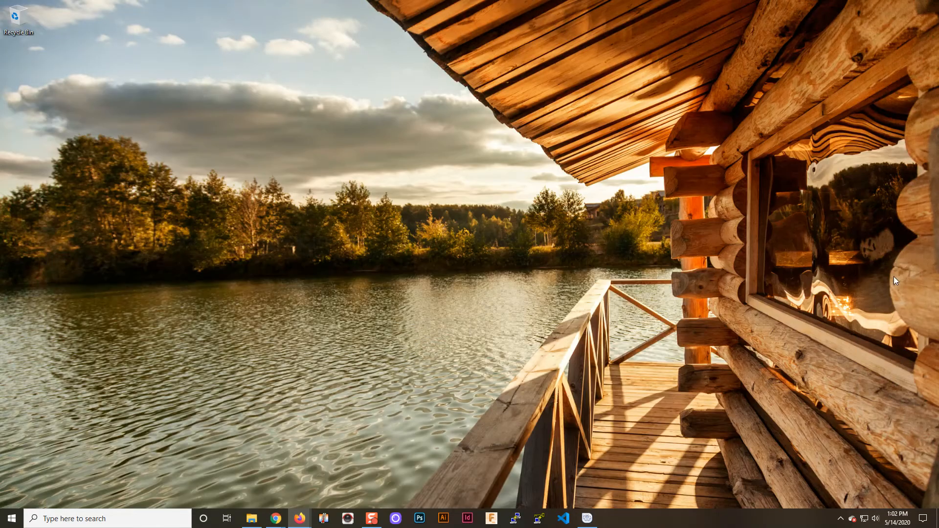
{"action": "key", "text": "alt+Tab"}
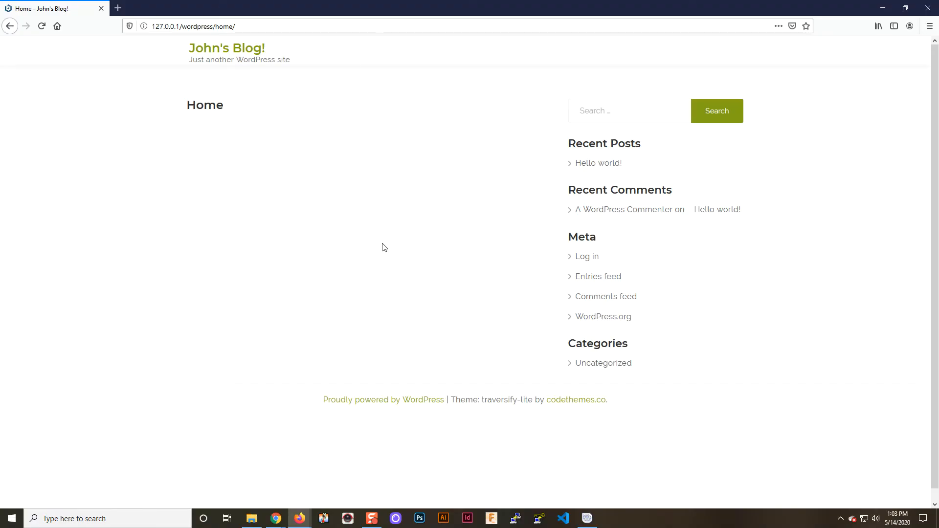
Restore the Firefox window from full screen, narrow it and place it over the right half of the desktop
{"action": "left_click", "coordinate": [904, 7]}
{"action": "left_click_drag", "start_coordinate": [753, 150], "coordinate": [445, 185]}
{"action": "left_click_drag", "start_coordinate": [291, 9], "coordinate": [775, 12]}
Switch to the page editor in Chrome, restore its window, narrow it and place it beside the Firefox window
{"action": "mouse_move", "coordinate": [300, 519]}
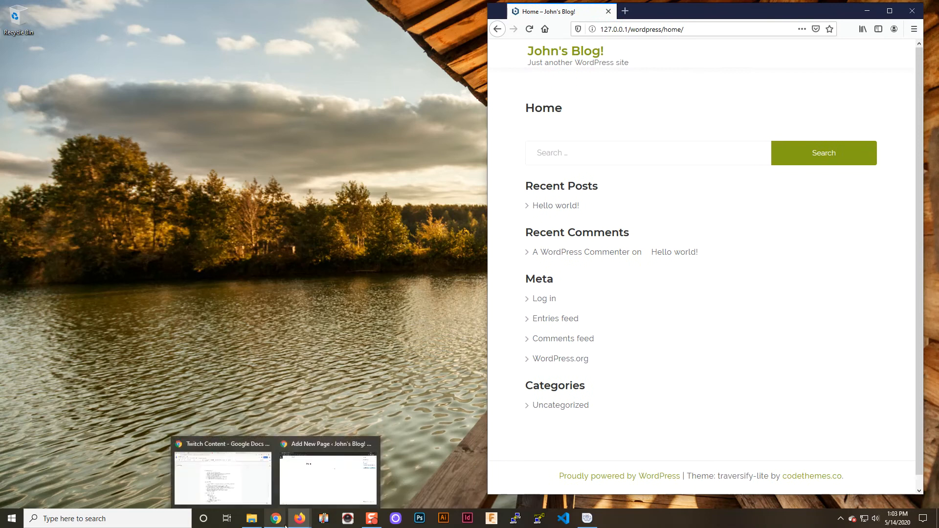
{"action": "mouse_move", "coordinate": [304, 493]}
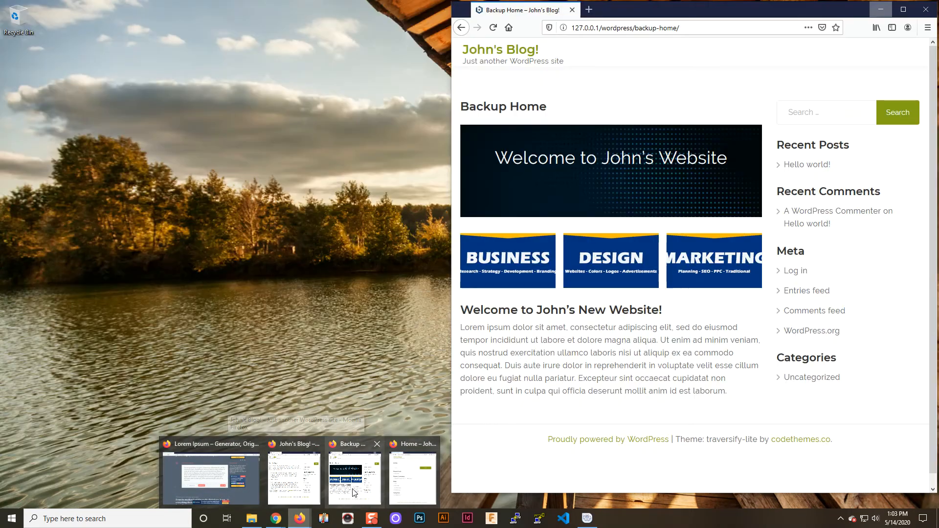
{"action": "mouse_move", "coordinate": [405, 485]}
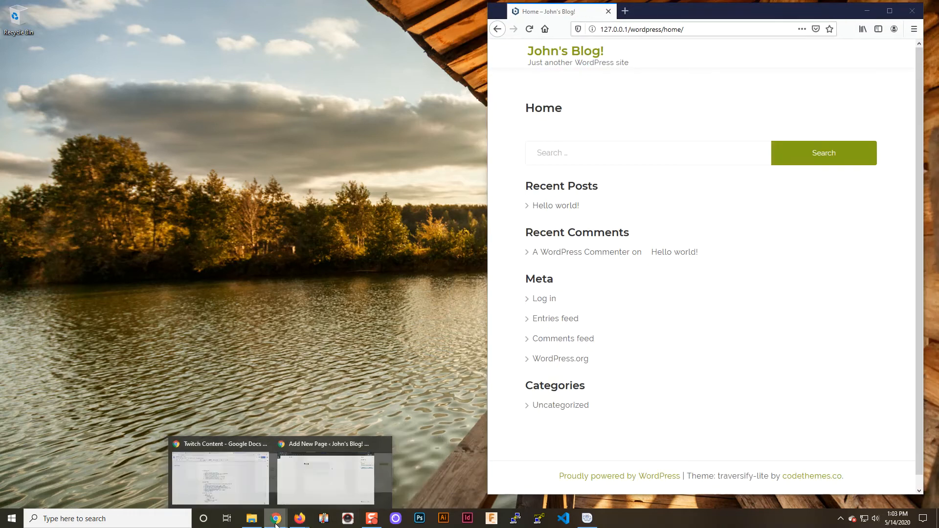
{"action": "left_click", "coordinate": [300, 487]}
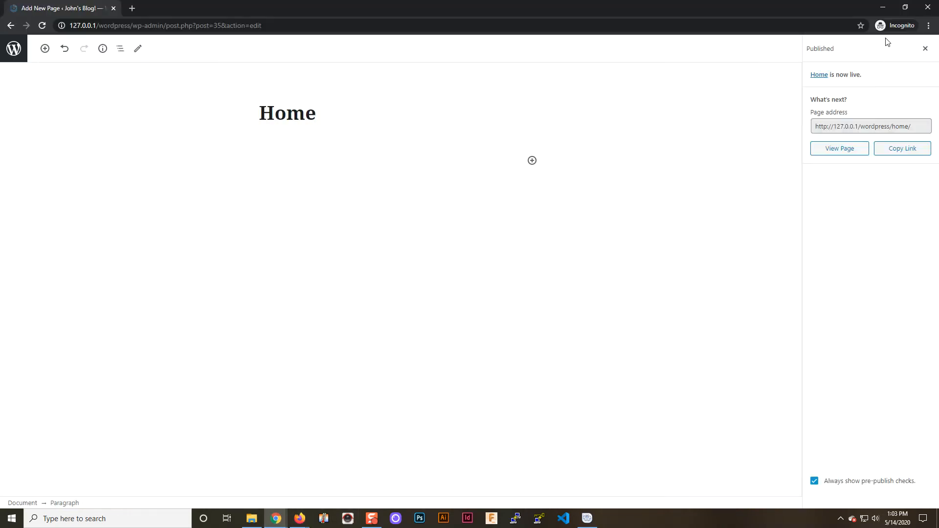
{"action": "left_click", "coordinate": [904, 9]}
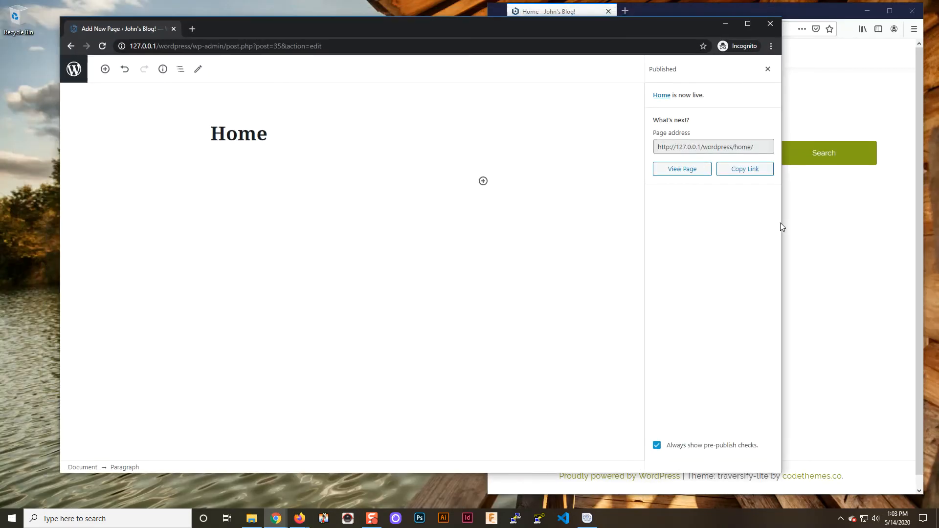
{"action": "left_click_drag", "start_coordinate": [780, 226], "coordinate": [640, 226]}
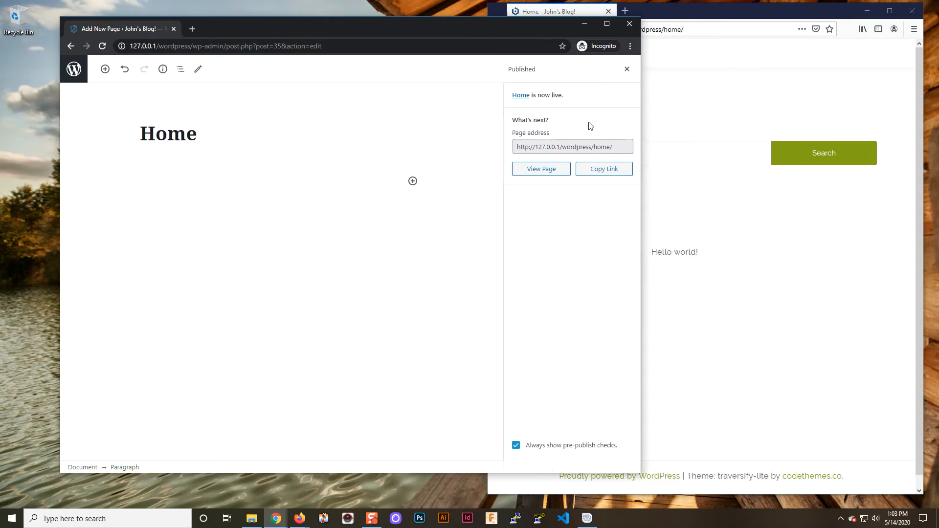
{"action": "left_click_drag", "start_coordinate": [395, 29], "coordinate": [353, 39]}
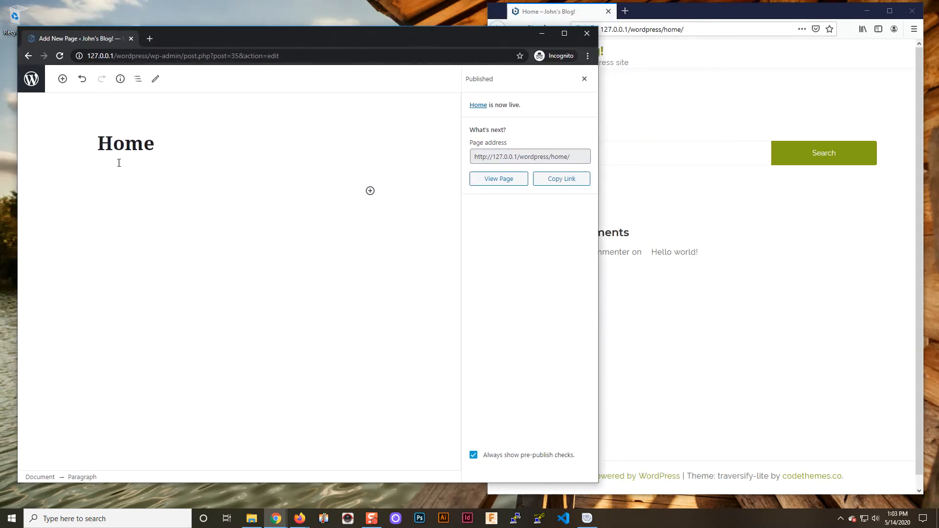
Review the Backup Home page in Firefox as the layout reference, and minimize both Firefox page windows
{"action": "left_click", "coordinate": [606, 240]}
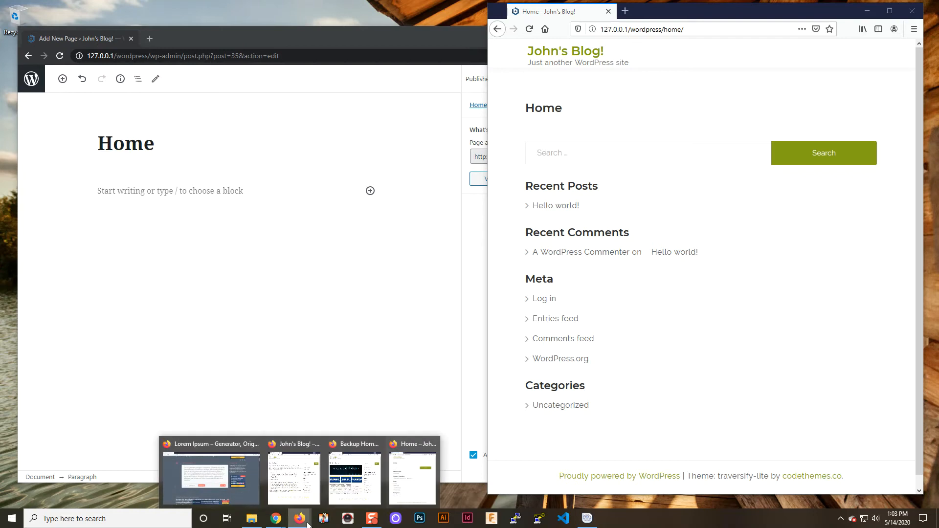
{"action": "left_click", "coordinate": [357, 482]}
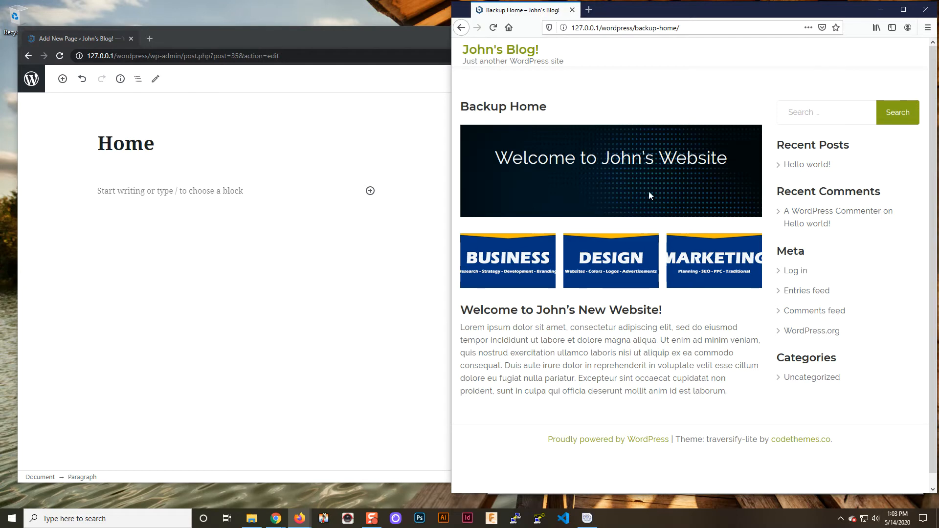
{"action": "left_click", "coordinate": [882, 12]}
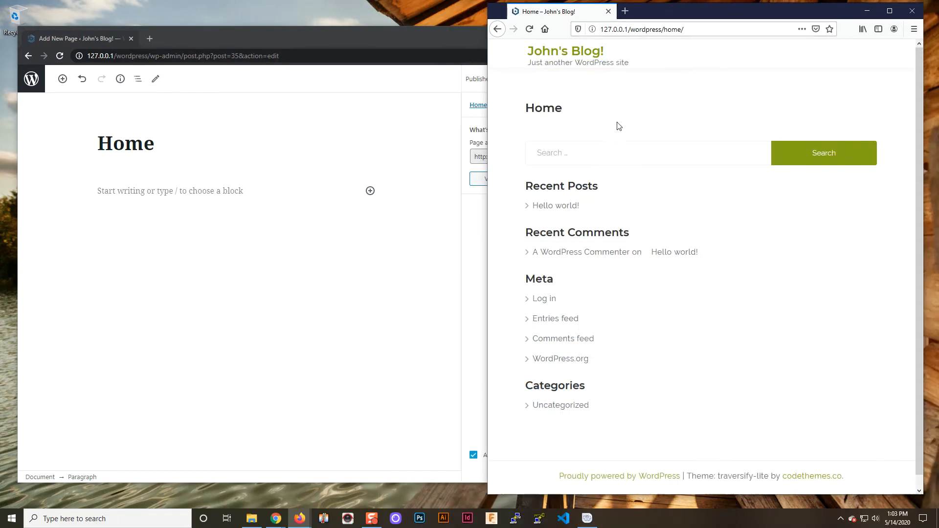
{"action": "left_click", "coordinate": [857, 12]}
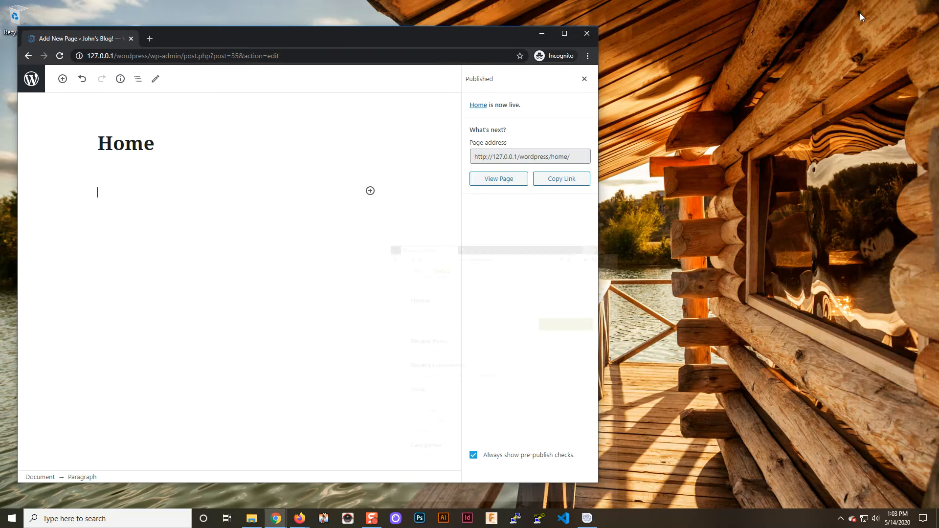
Add a Cover block to the Home page and upload the dark blue profile_banner-480 image as its background
{"action": "left_click", "coordinate": [370, 192]}
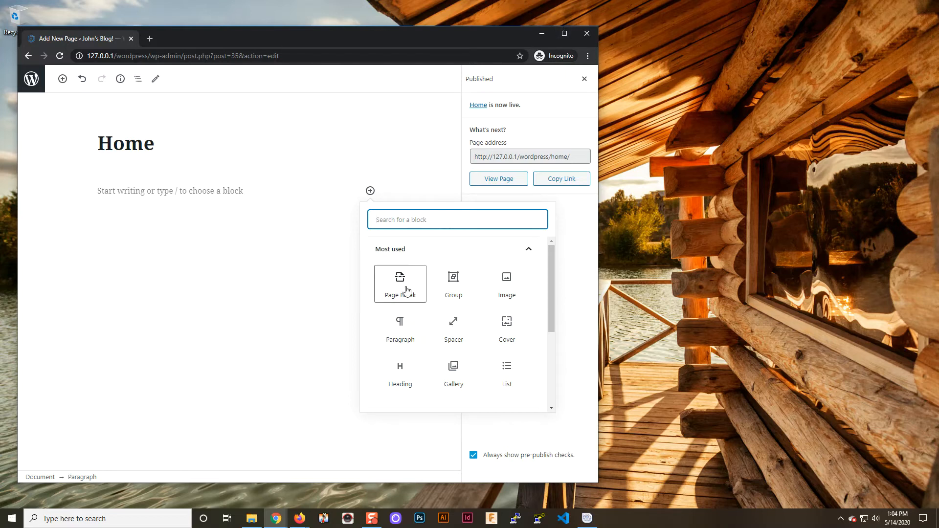
{"action": "left_click", "coordinate": [507, 340]}
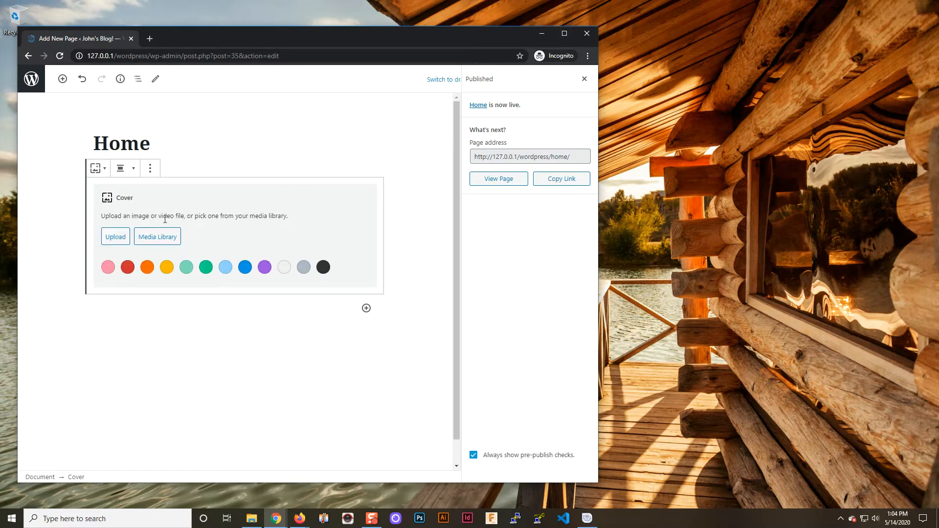
{"action": "left_click", "coordinate": [115, 242]}
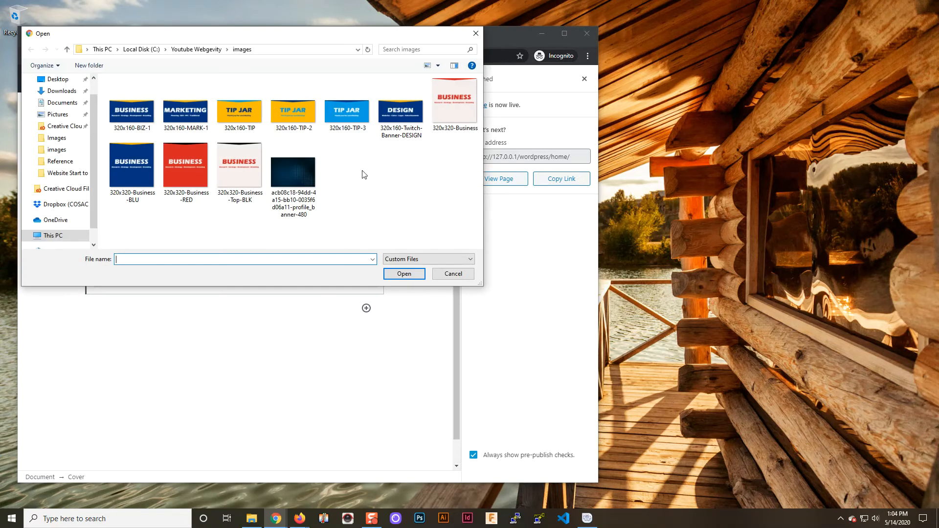
{"action": "left_click", "coordinate": [301, 174]}
{"action": "left_click", "coordinate": [414, 274]}
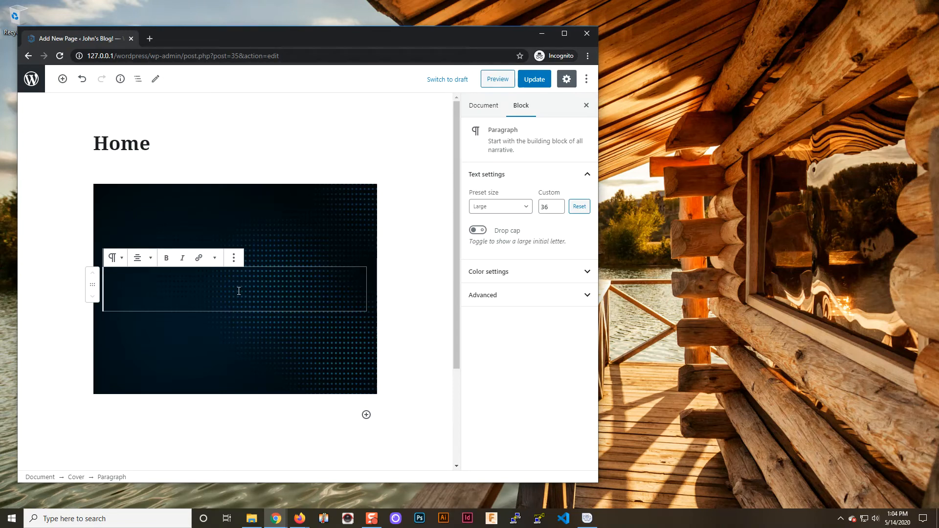
Enter "John's Cool Page" as the cover title and reduce the cover's minimum height to about 210 pixels
{"action": "type", "text": "John's "}
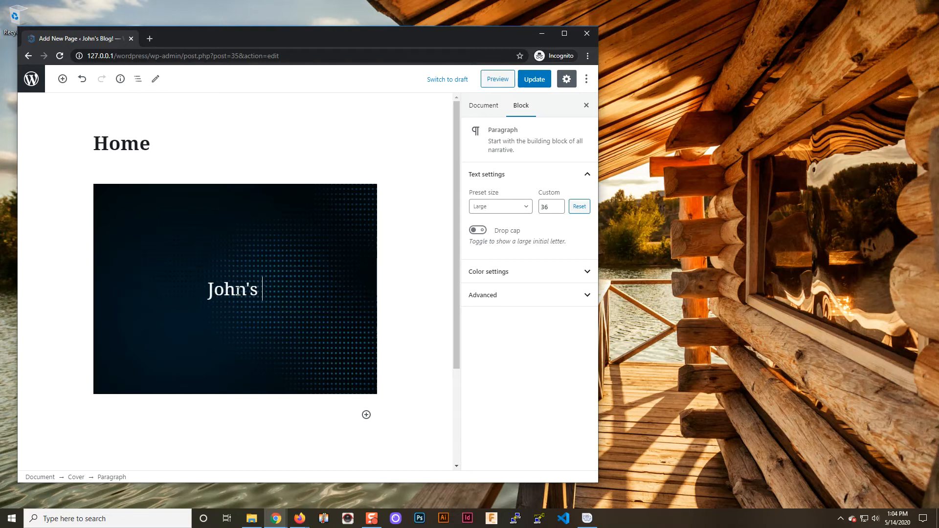
{"action": "type", "text": "Cool Page"}
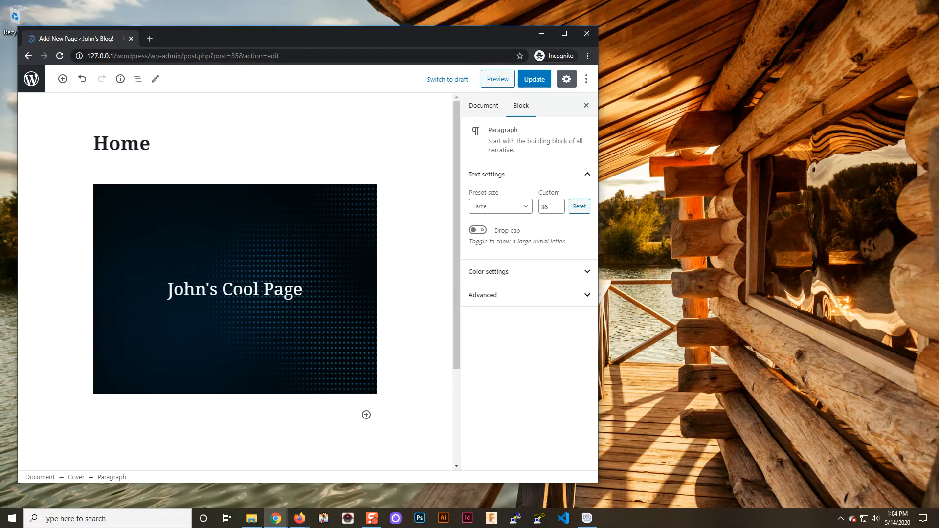
{"action": "left_click", "coordinate": [413, 361]}
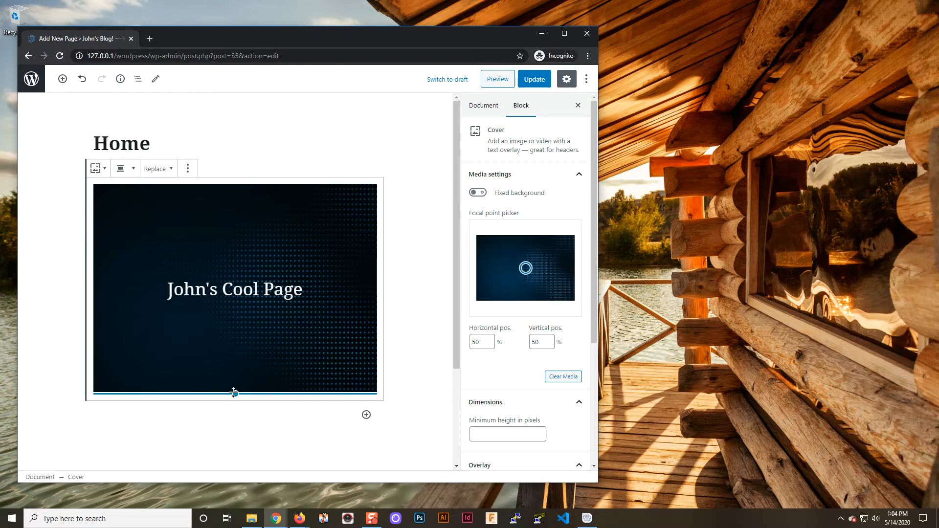
{"action": "left_click_drag", "start_coordinate": [236, 392], "coordinate": [247, 285]}
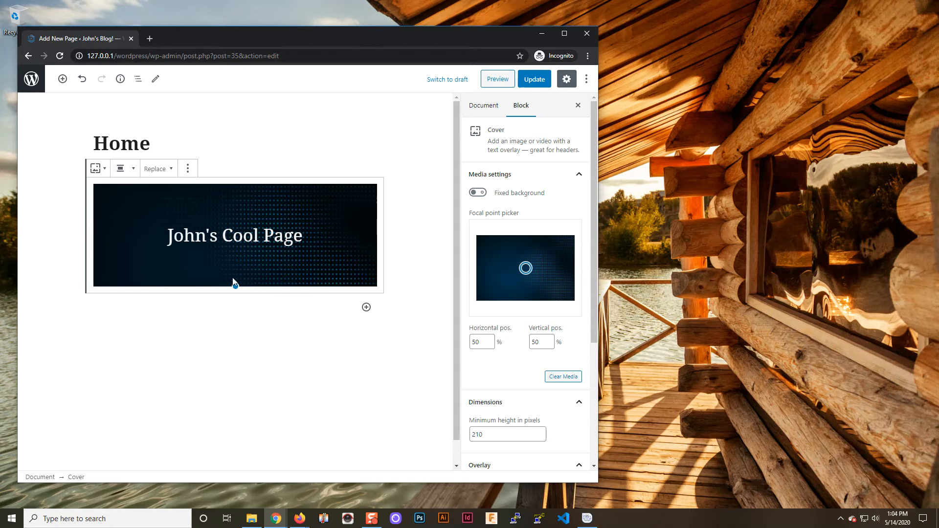
Update the page, switch to the published Home page in Firefox and reload it to check the cover banner
{"action": "left_click", "coordinate": [526, 79]}
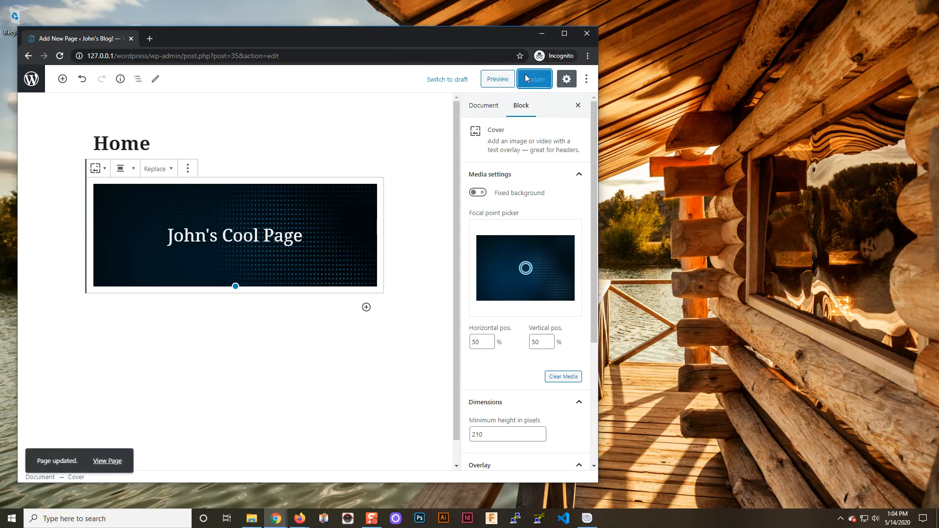
{"action": "left_click", "coordinate": [291, 522]}
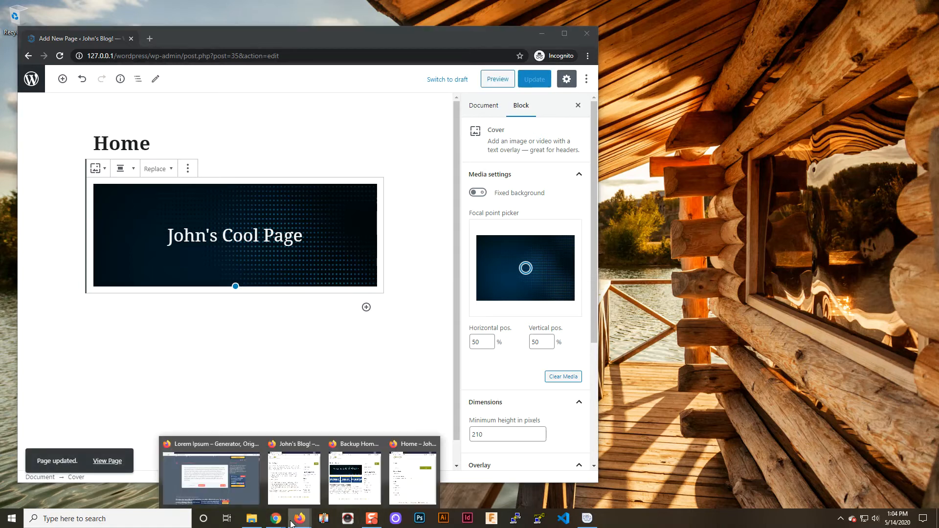
{"action": "left_click", "coordinate": [420, 482]}
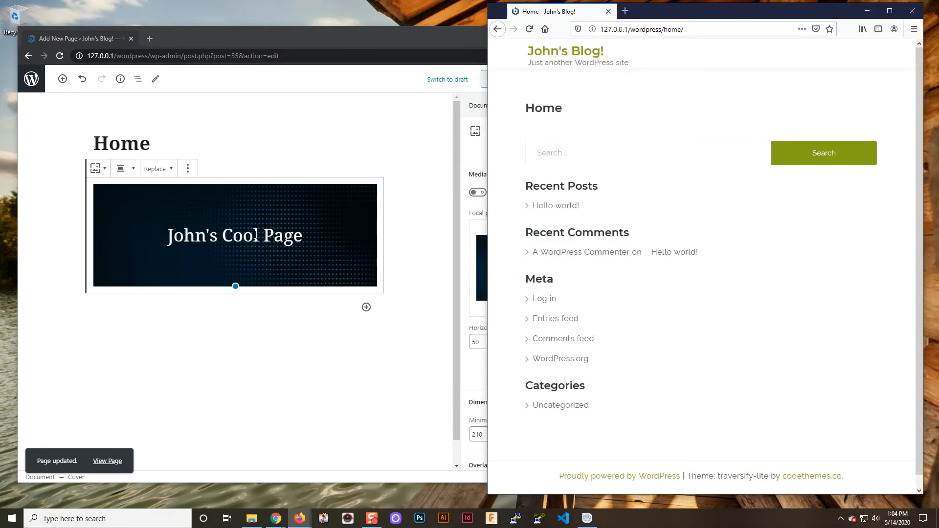
{"action": "left_click", "coordinate": [529, 29]}
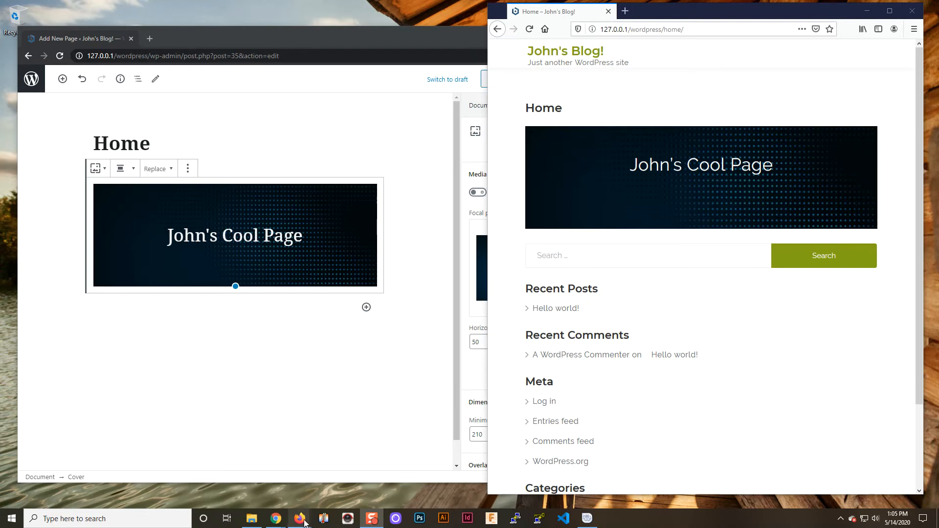
Add a Group block below the cover in the Chrome editor, consulting the Backup Home page in Firefox for the layout
{"action": "mouse_move", "coordinate": [304, 522]}
{"action": "left_click", "coordinate": [355, 477]}
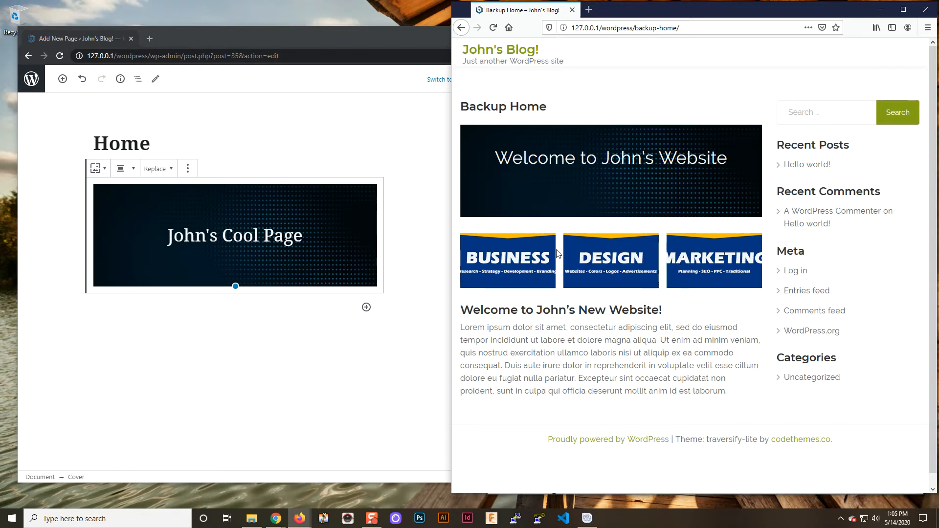
{"action": "left_click", "coordinate": [339, 343]}
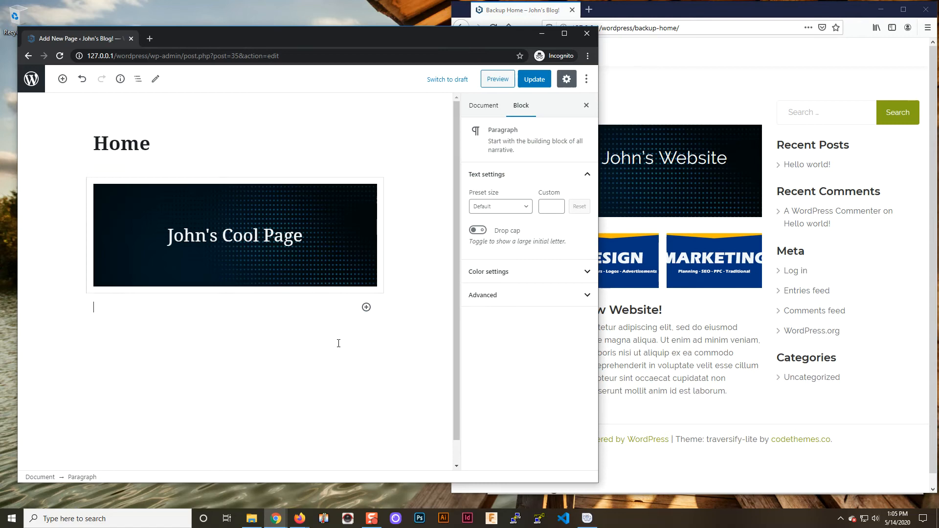
{"action": "left_click", "coordinate": [366, 307]}
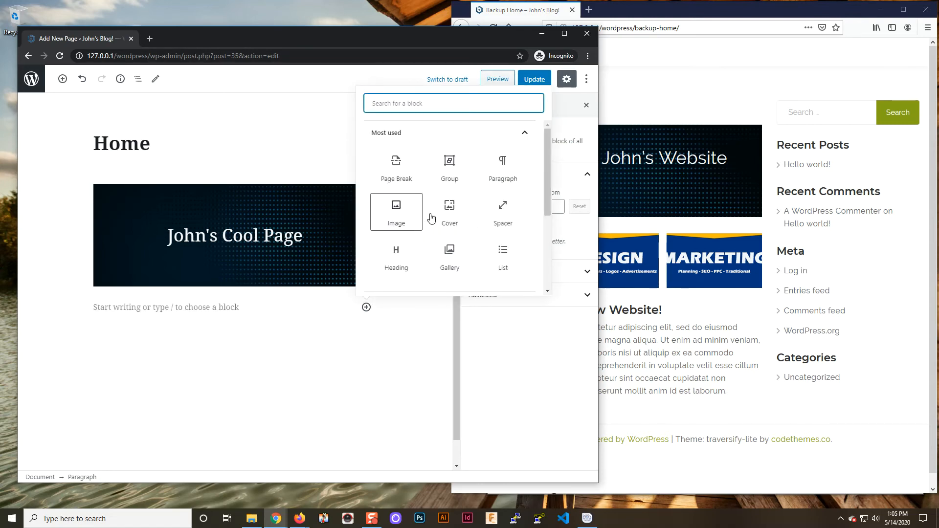
{"action": "left_click", "coordinate": [454, 180]}
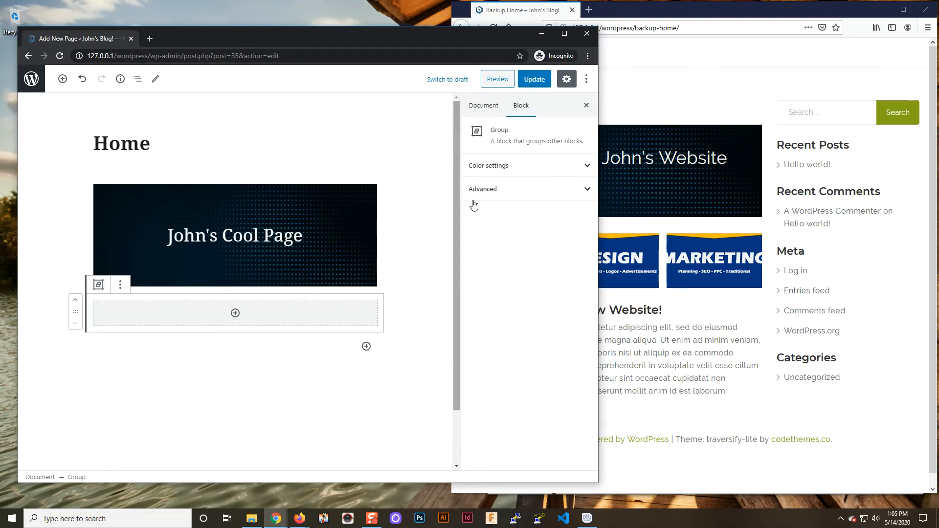
{"action": "left_click", "coordinate": [706, 323]}
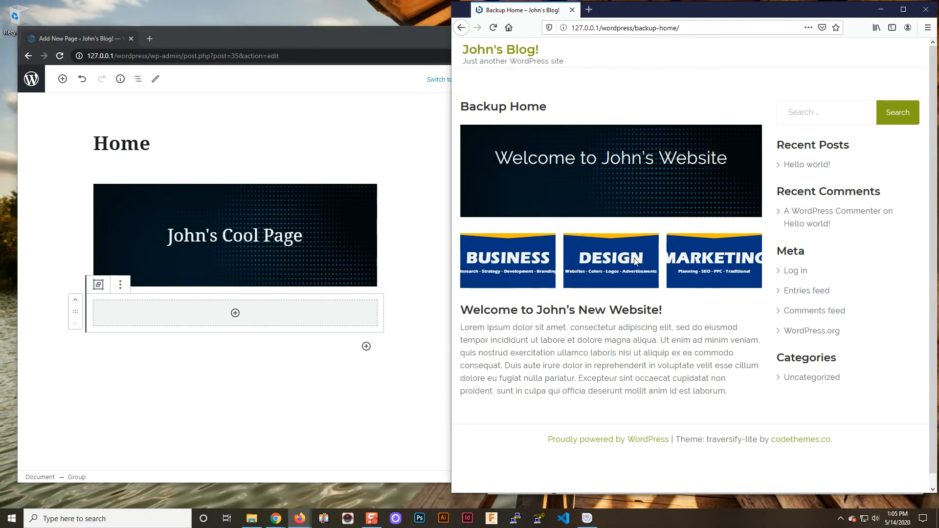
{"action": "left_click", "coordinate": [299, 378]}
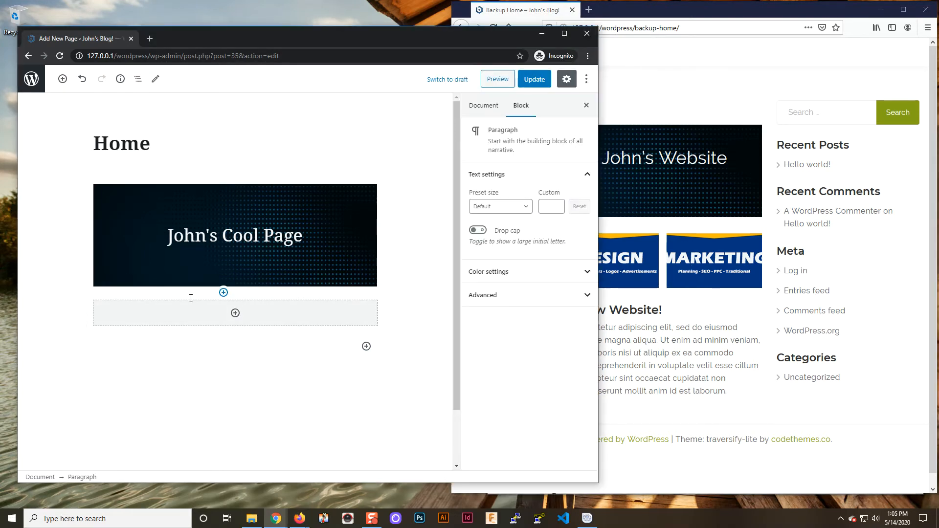
{"action": "left_click", "coordinate": [212, 318]}
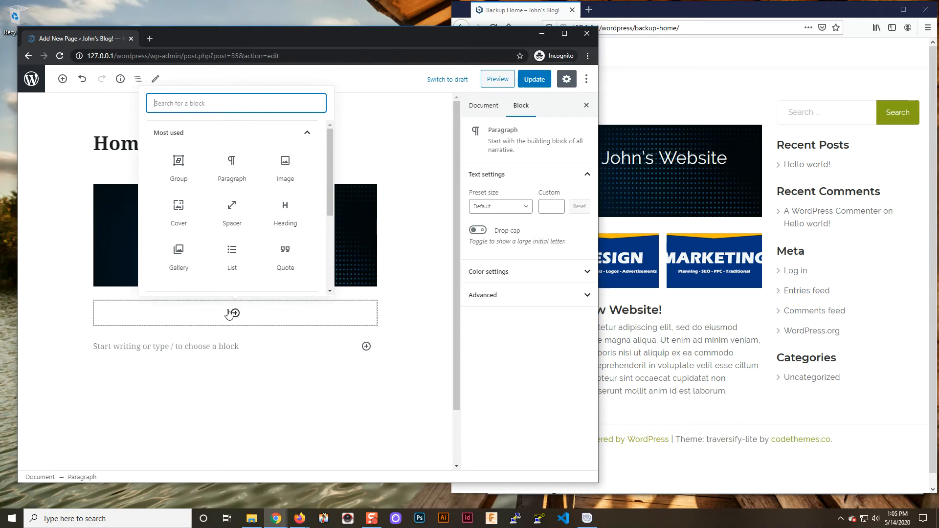
{"action": "left_click", "coordinate": [286, 181]}
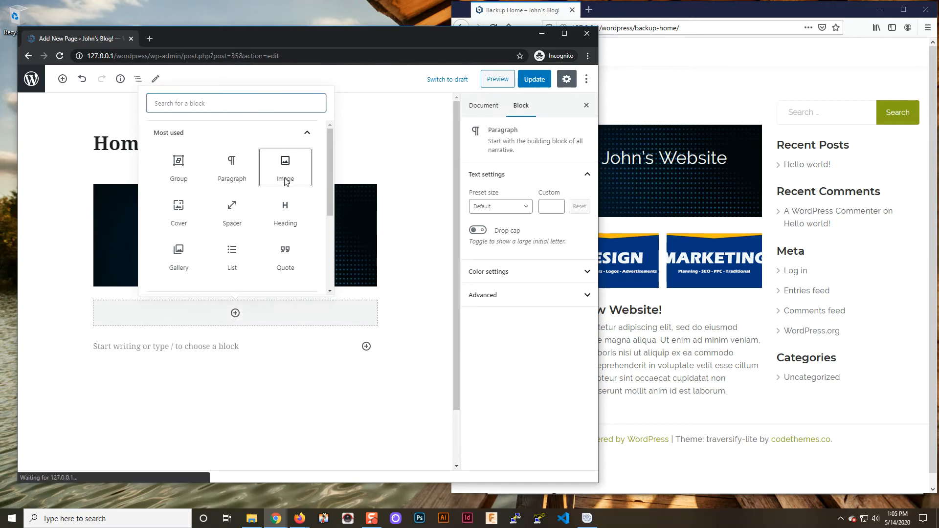
{"action": "left_click", "coordinate": [115, 367]}
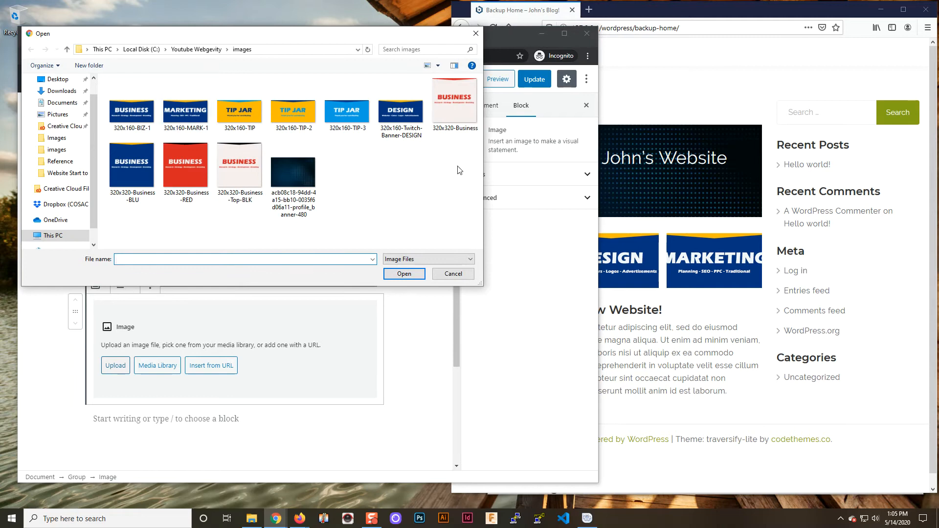
{"action": "left_click", "coordinate": [452, 273]}
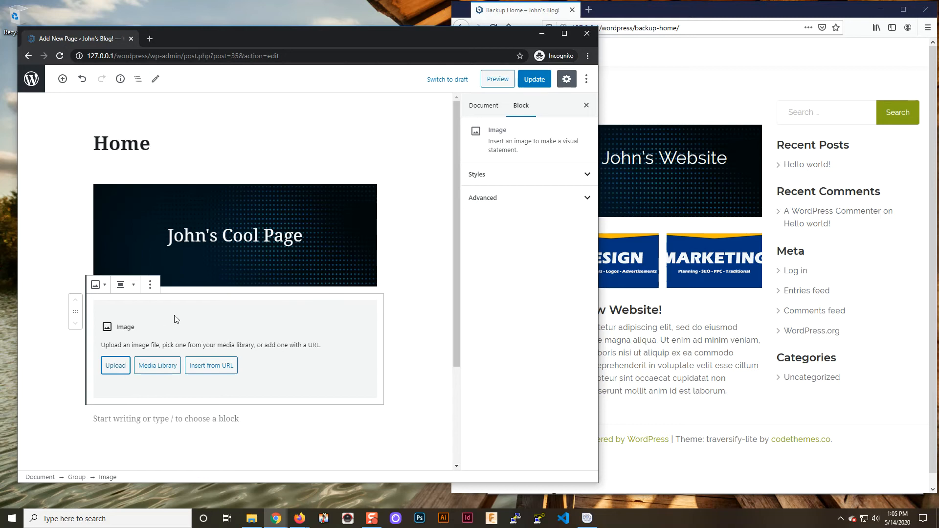
{"action": "left_click", "coordinate": [400, 337]}
{"action": "scroll", "coordinate": [343, 372], "scroll_direction": "down", "scroll_amount": 1}
{"action": "left_click", "coordinate": [274, 303]}
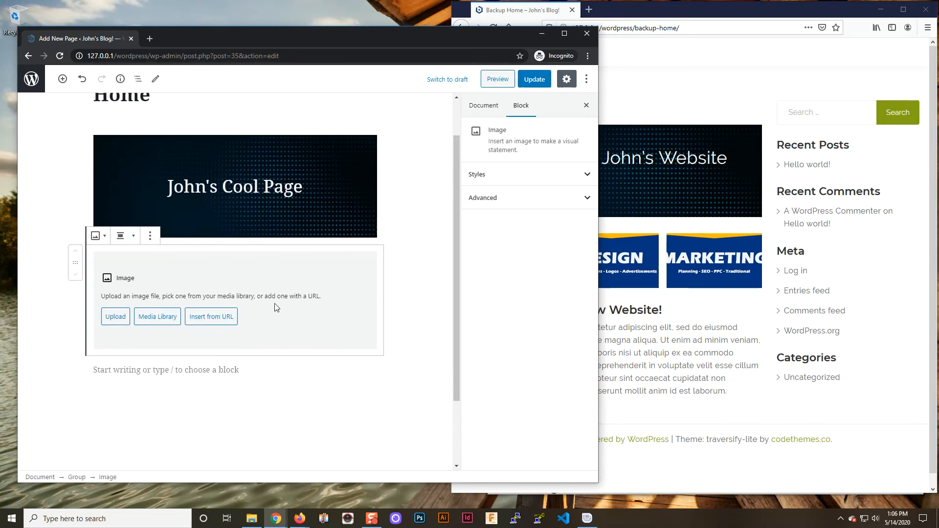
{"action": "left_click", "coordinate": [150, 237]}
{"action": "left_click", "coordinate": [181, 391]}
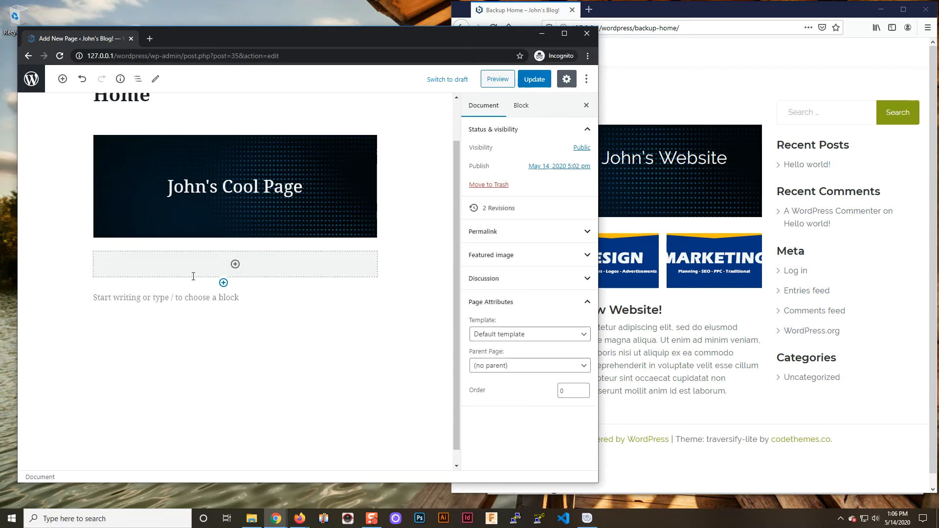
Insert a Gallery block in the group and upload the images 320x160-BIZ-1, 320x160-MARK-1 and 320x160-Twitch-Banner-DESIGN
{"action": "left_click", "coordinate": [235, 265]}
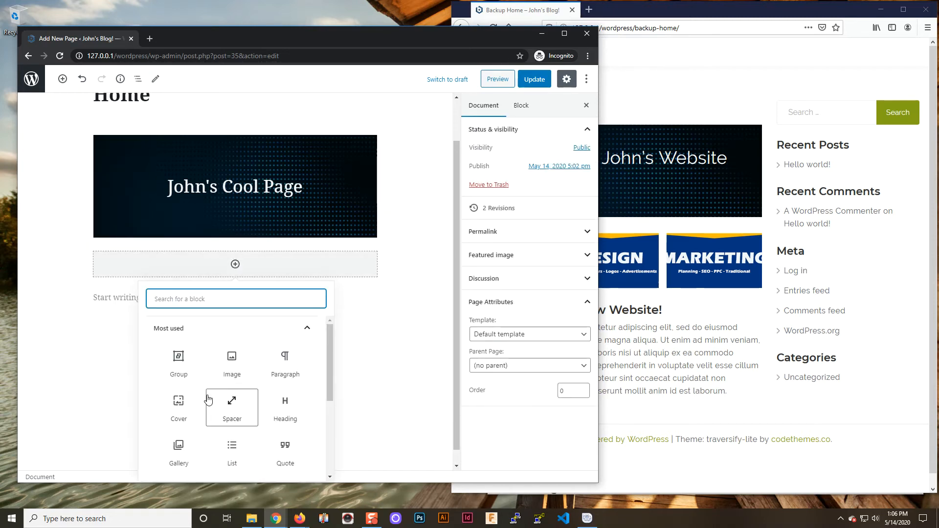
{"action": "left_click", "coordinate": [180, 454]}
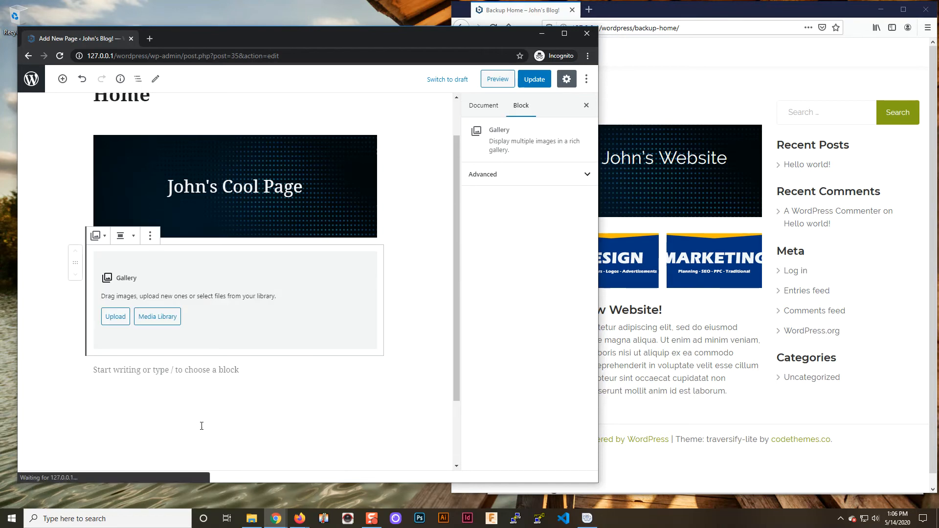
{"action": "left_click", "coordinate": [117, 316]}
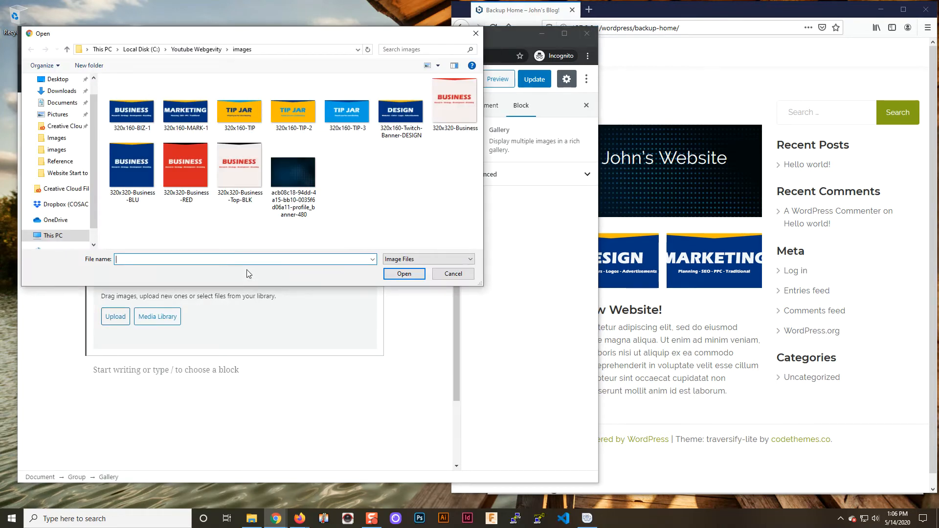
{"action": "left_click", "coordinate": [138, 116]}
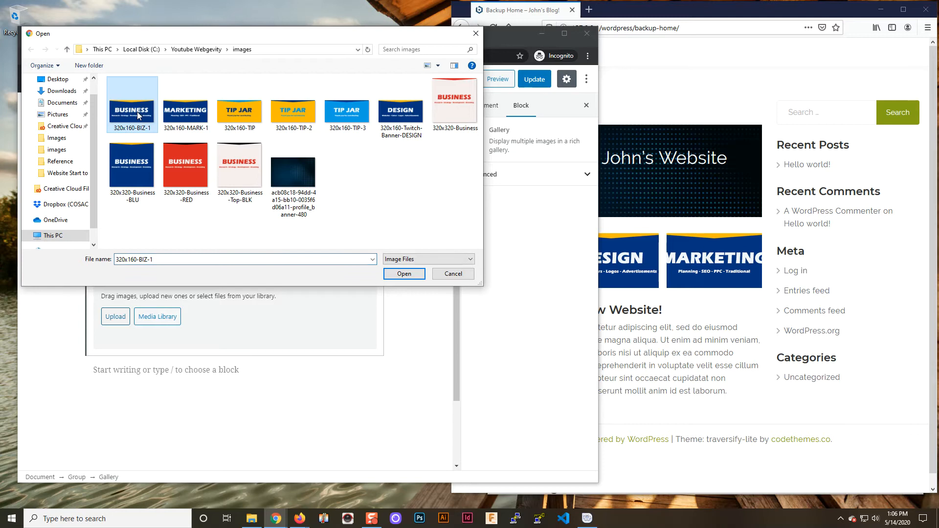
{"action": "left_click", "coordinate": [181, 117], "text": "ctrl"}
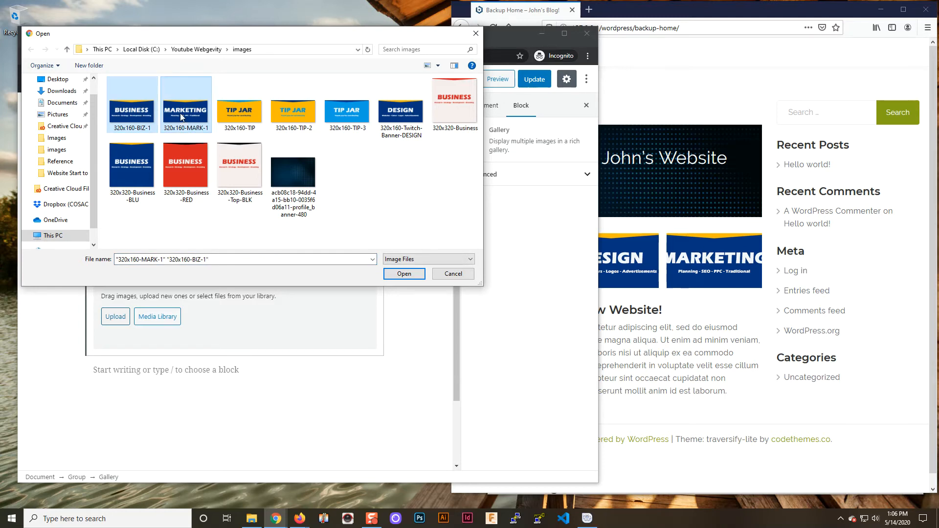
{"action": "left_click", "coordinate": [394, 118], "text": "ctrl"}
{"action": "left_click", "coordinate": [404, 273]}
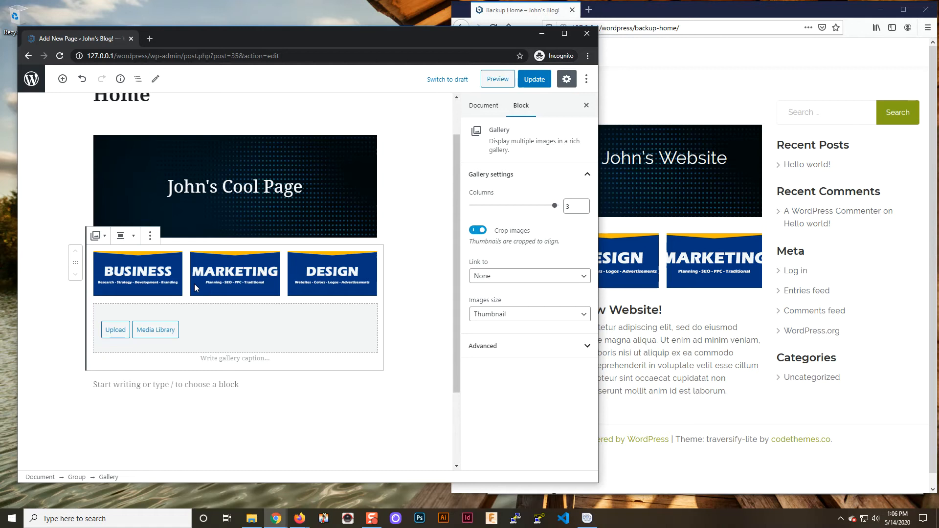
Update the page with the gallery, minimize the Backup Home window and reload the published Home page in Firefox
{"action": "left_click", "coordinate": [534, 80]}
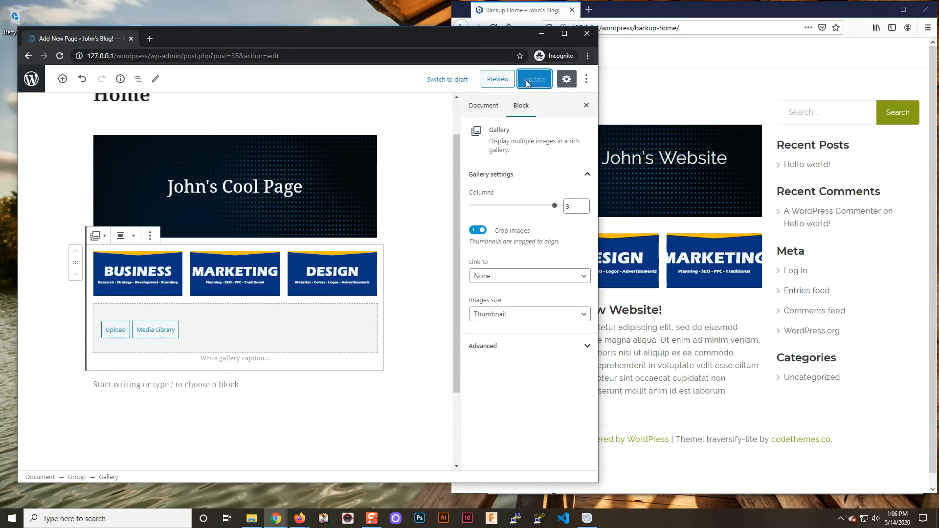
{"action": "left_click", "coordinate": [708, 92]}
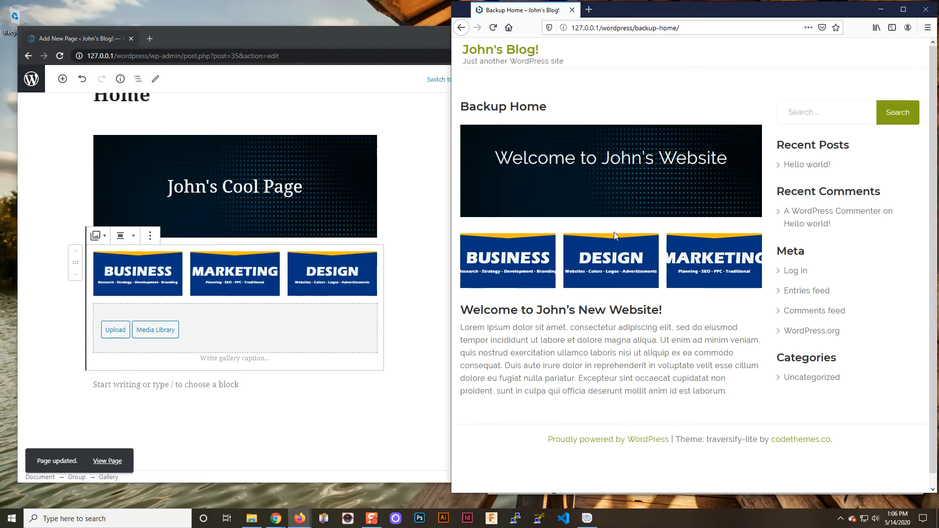
{"action": "left_click", "coordinate": [879, 10]}
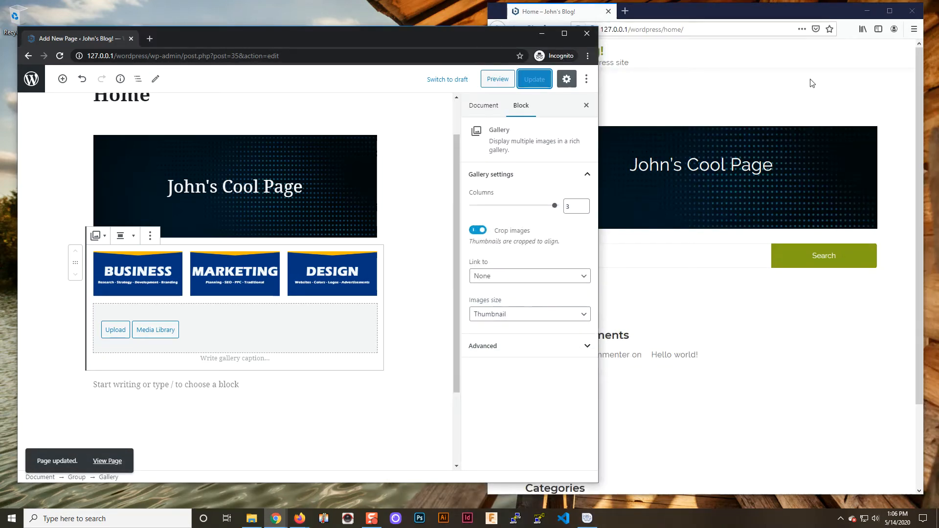
{"action": "left_click", "coordinate": [726, 342]}
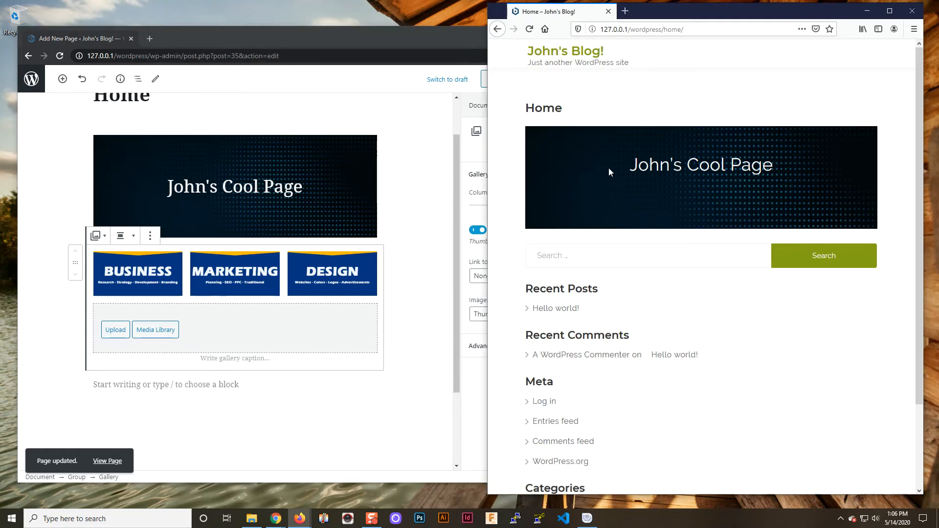
{"action": "left_click", "coordinate": [530, 30]}
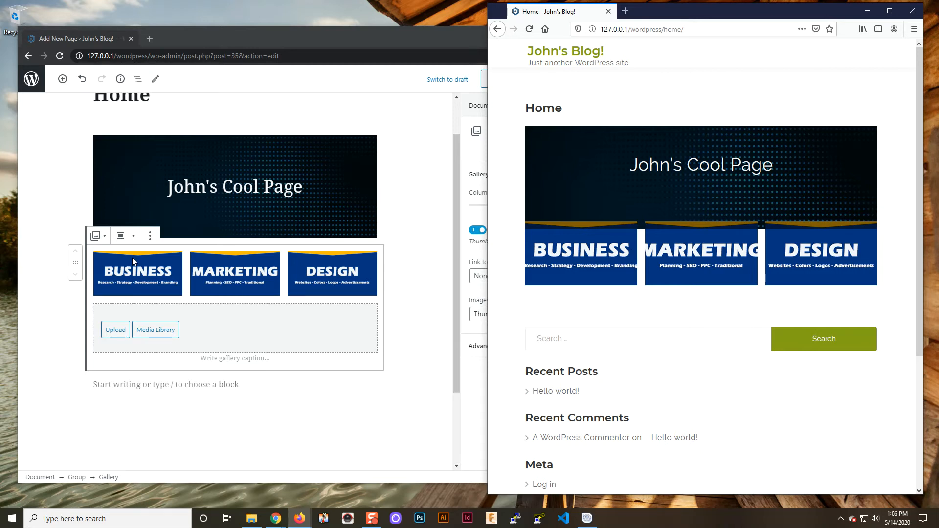
Return to the Chrome editor and insert a Spacer block from the Layout Elements category
{"action": "left_click", "coordinate": [372, 417]}
{"action": "left_click", "coordinate": [372, 417]}
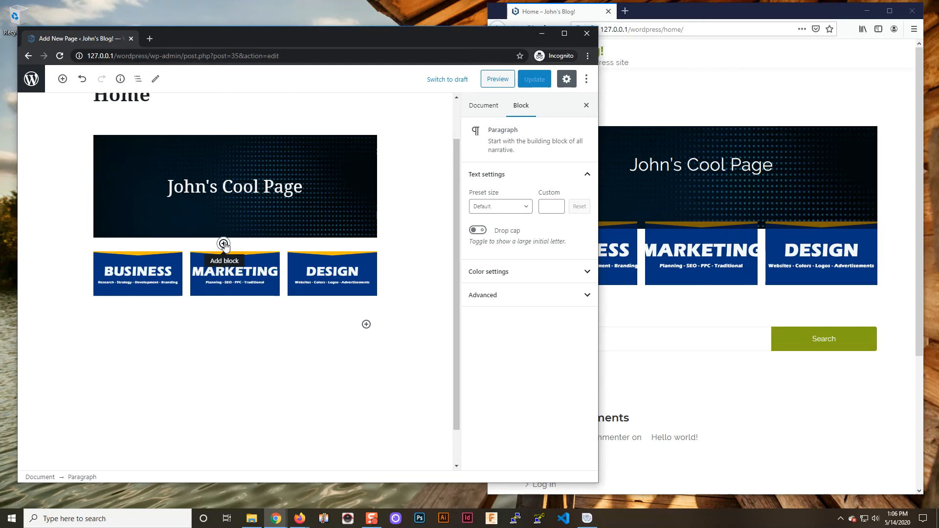
{"action": "left_click", "coordinate": [224, 244]}
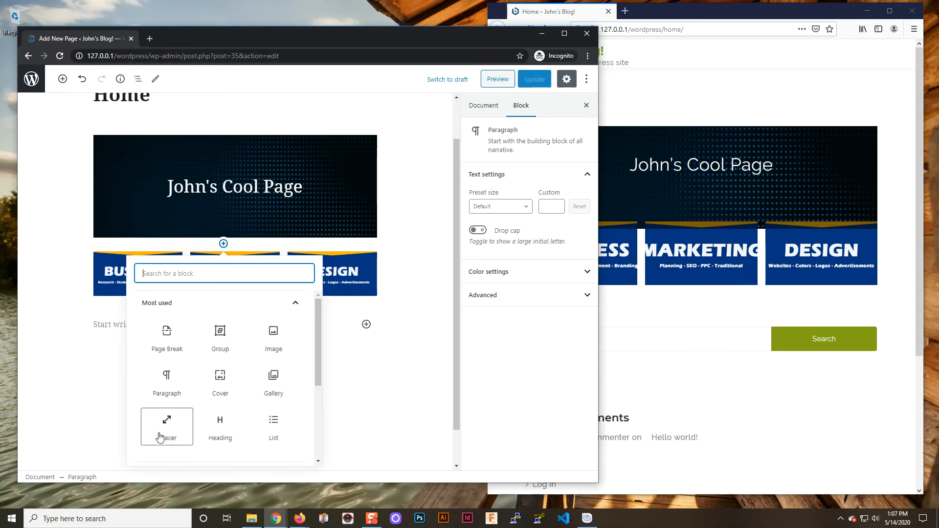
{"action": "scroll", "coordinate": [222, 416], "scroll_direction": "down", "scroll_amount": 1}
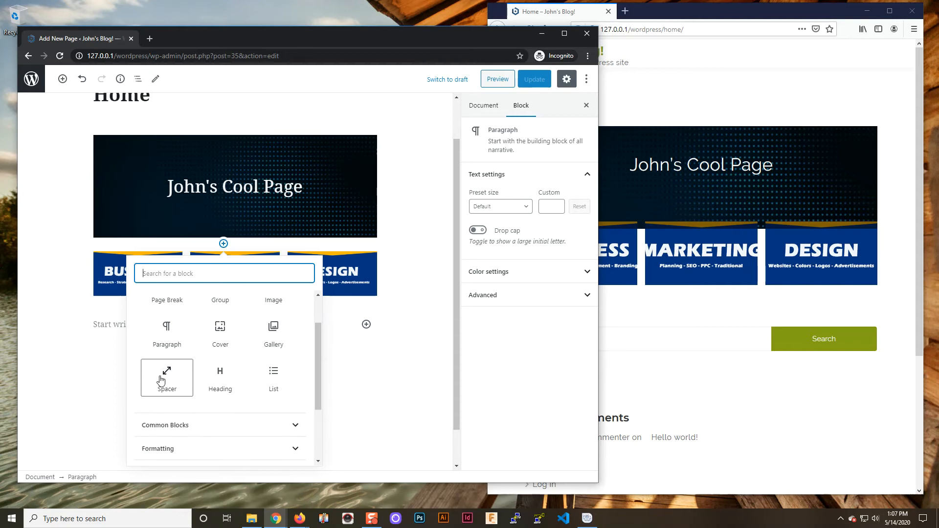
{"action": "scroll", "coordinate": [162, 379], "scroll_direction": "down", "scroll_amount": 1}
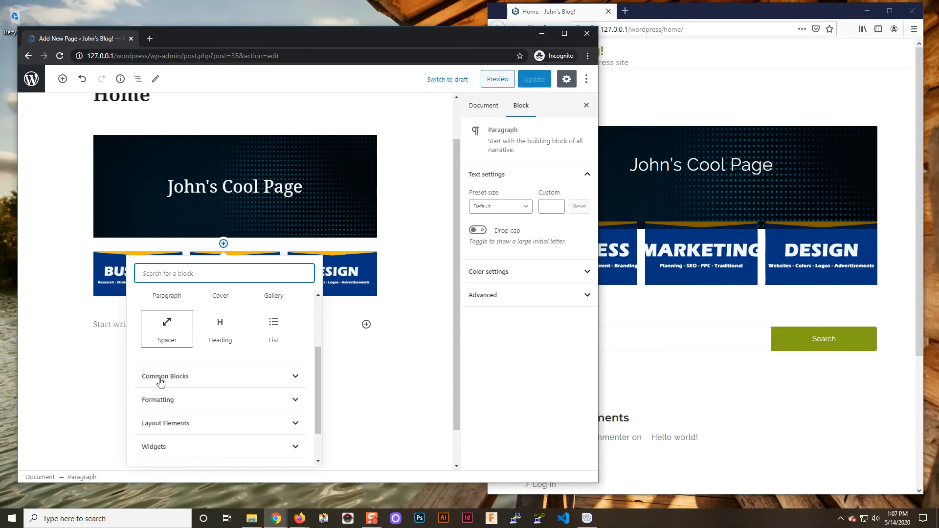
{"action": "left_click", "coordinate": [254, 383]}
{"action": "scroll", "coordinate": [253, 383], "scroll_direction": "down", "scroll_amount": 3}
{"action": "left_click", "coordinate": [218, 402]}
{"action": "scroll", "coordinate": [222, 396], "scroll_direction": "down", "scroll_amount": 2}
{"action": "left_click", "coordinate": [230, 429]}
{"action": "scroll", "coordinate": [231, 428], "scroll_direction": "down", "scroll_amount": 3}
{"action": "scroll", "coordinate": [231, 428], "scroll_direction": "up", "scroll_amount": 3}
{"action": "left_click", "coordinate": [225, 399]}
{"action": "left_click", "coordinate": [223, 399]}
{"action": "scroll", "coordinate": [223, 399], "scroll_direction": "down", "scroll_amount": 2}
{"action": "scroll", "coordinate": [222, 398], "scroll_direction": "up", "scroll_amount": 4}
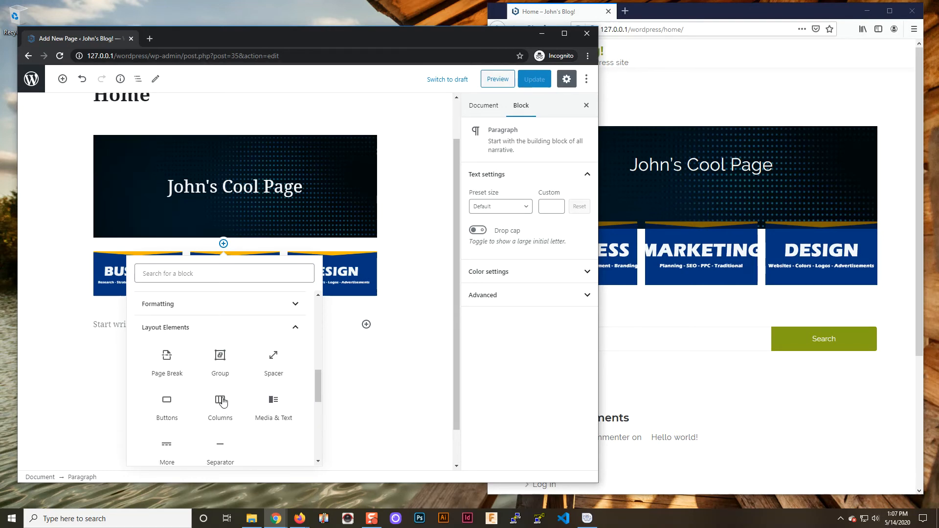
{"action": "left_click", "coordinate": [294, 372]}
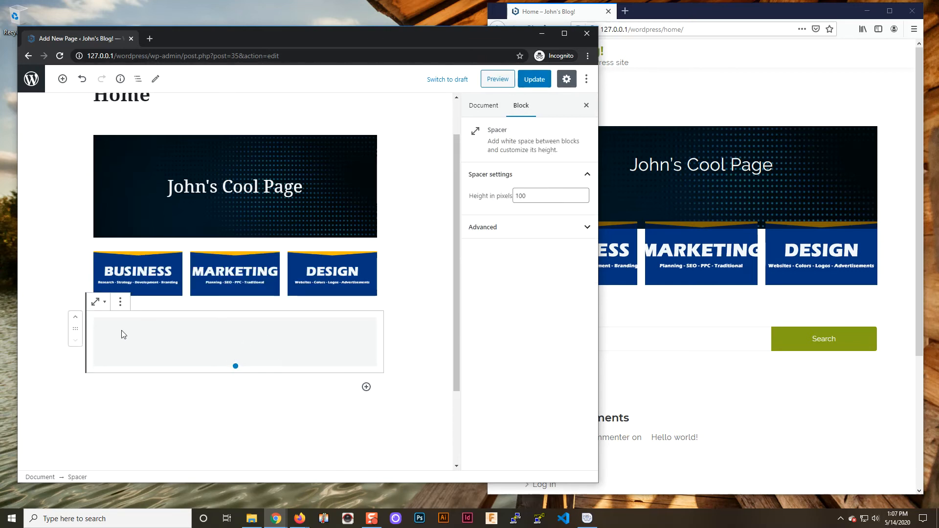
Move the Spacer block up so it sits between the cover banner and the image gallery
{"action": "mouse_move", "coordinate": [75, 329]}
{"action": "left_mouse_down"}
{"action": "mouse_move", "coordinate": [77, 338]}
{"action": "mouse_move", "coordinate": [78, 233]}
{"action": "mouse_move", "coordinate": [67, 325]}
{"action": "mouse_move", "coordinate": [102, 260]}
{"action": "mouse_move", "coordinate": [88, 325]}
{"action": "left_mouse_up"}
{"action": "left_click", "coordinate": [681, 307]}
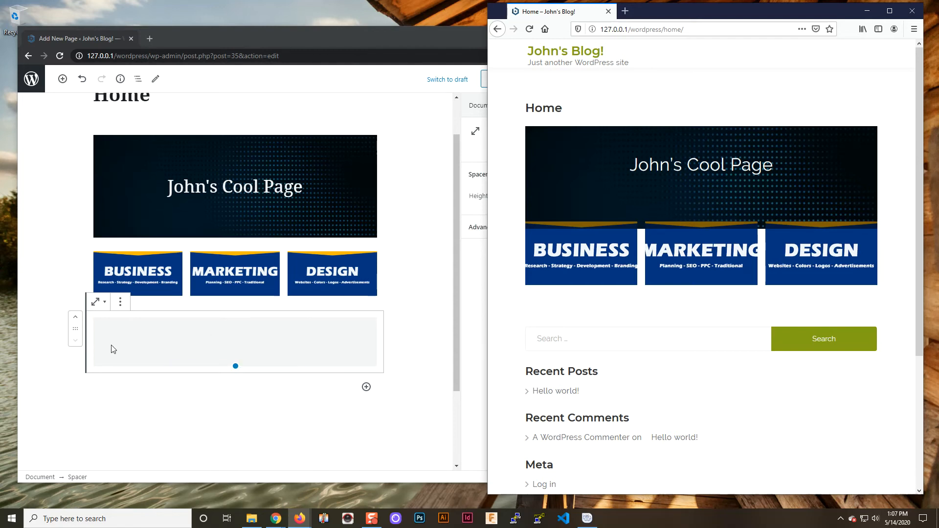
{"action": "left_click", "coordinate": [74, 320]}
{"action": "left_click", "coordinate": [74, 321]}
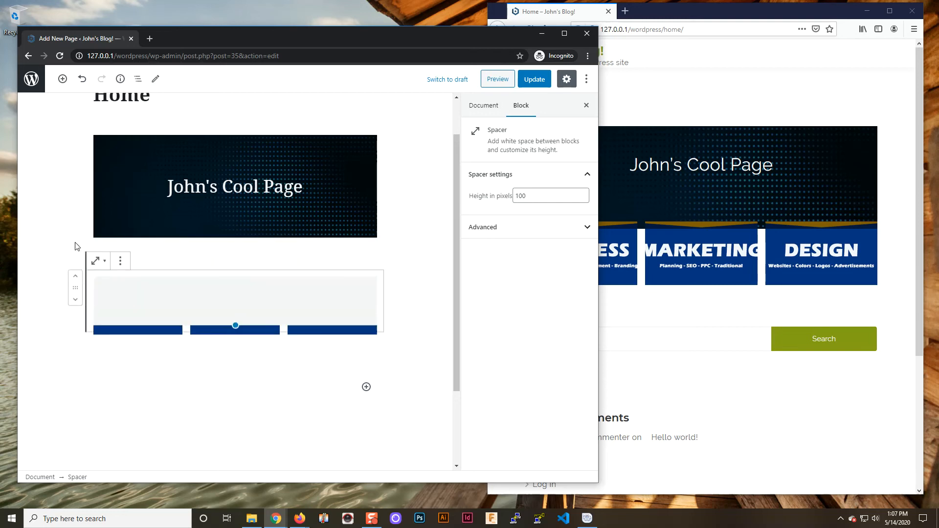
{"action": "left_click", "coordinate": [441, 280]}
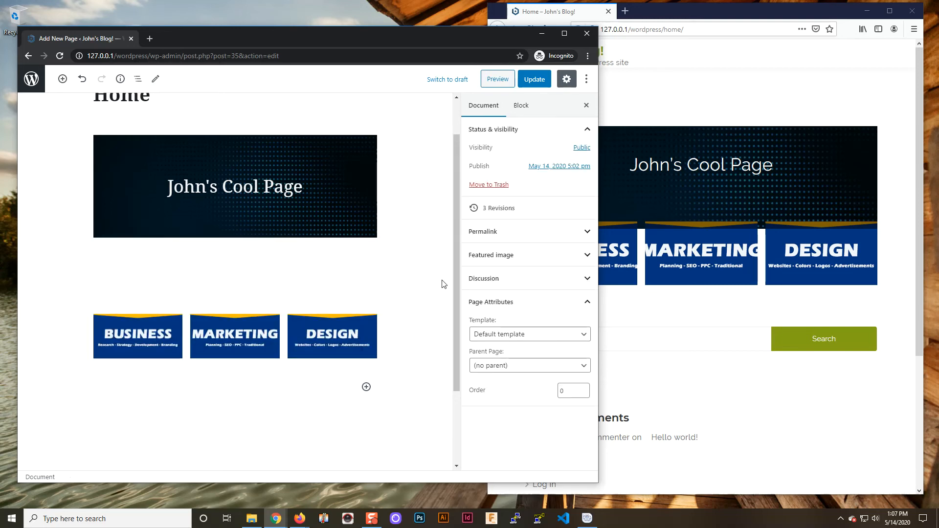
Update the page with the spacer and reload the published Home page in Firefox
{"action": "left_click", "coordinate": [528, 82]}
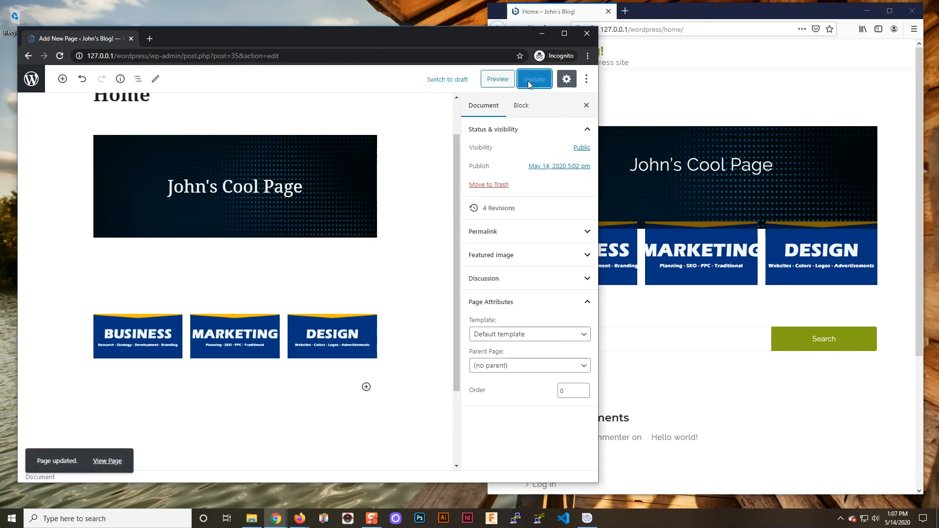
{"action": "left_click", "coordinate": [639, 128]}
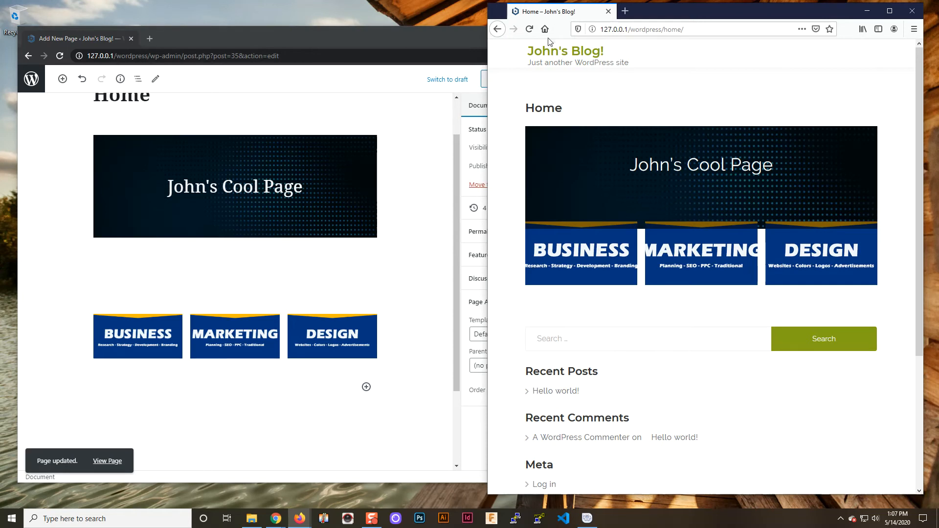
{"action": "left_click", "coordinate": [532, 30]}
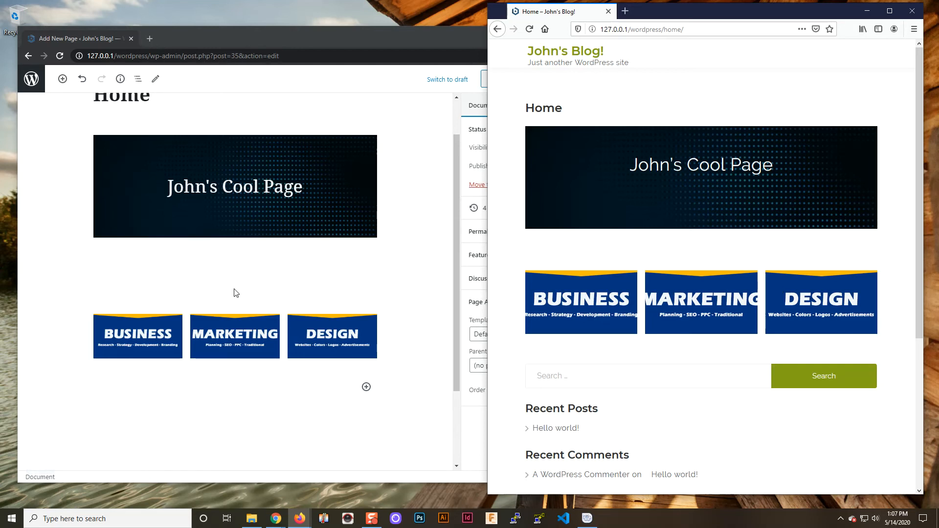
Reduce the height of the spacer between the cover and the gallery to 32 pixels in the Chrome editor
{"action": "left_click", "coordinate": [248, 288]}
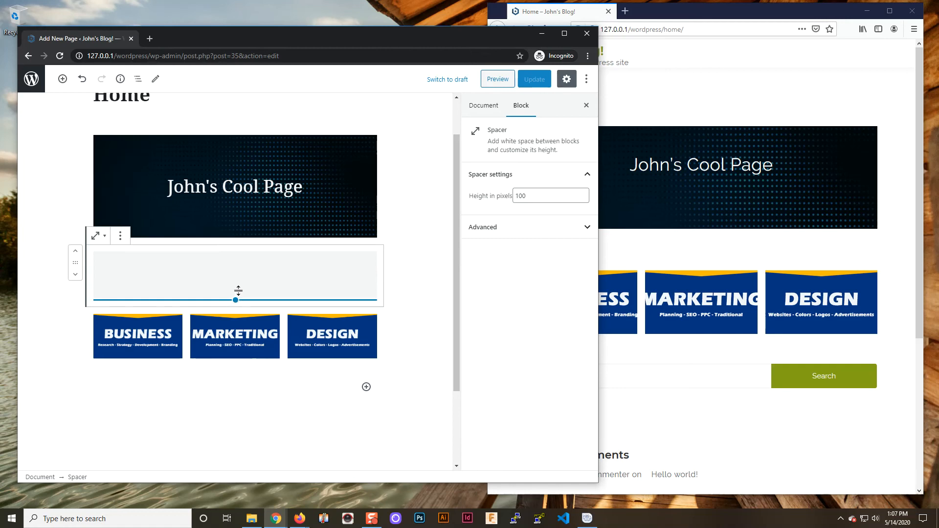
{"action": "left_click", "coordinate": [243, 215]}
{"action": "left_click", "coordinate": [230, 280]}
{"action": "left_click_drag", "start_coordinate": [234, 300], "coordinate": [237, 267]}
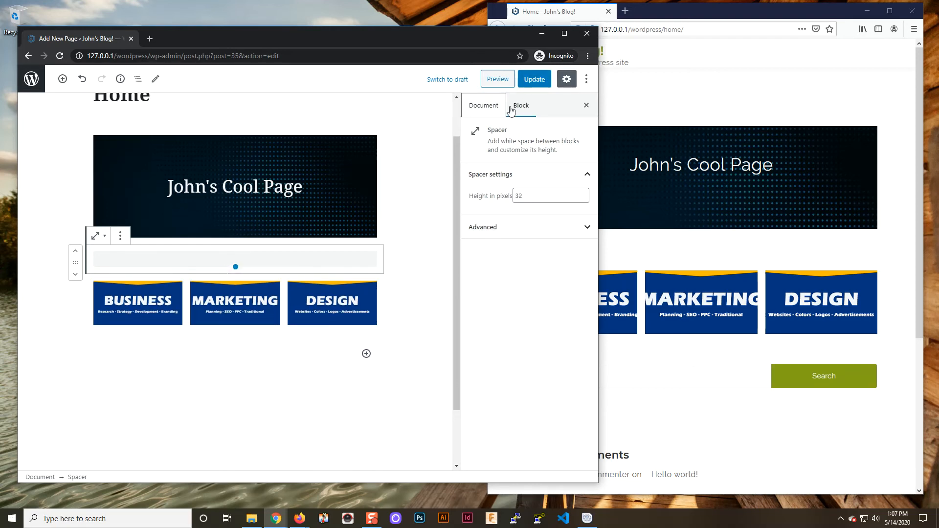
Update the page with the smaller spacer and reload the published Home page in Firefox
{"action": "left_click", "coordinate": [532, 84]}
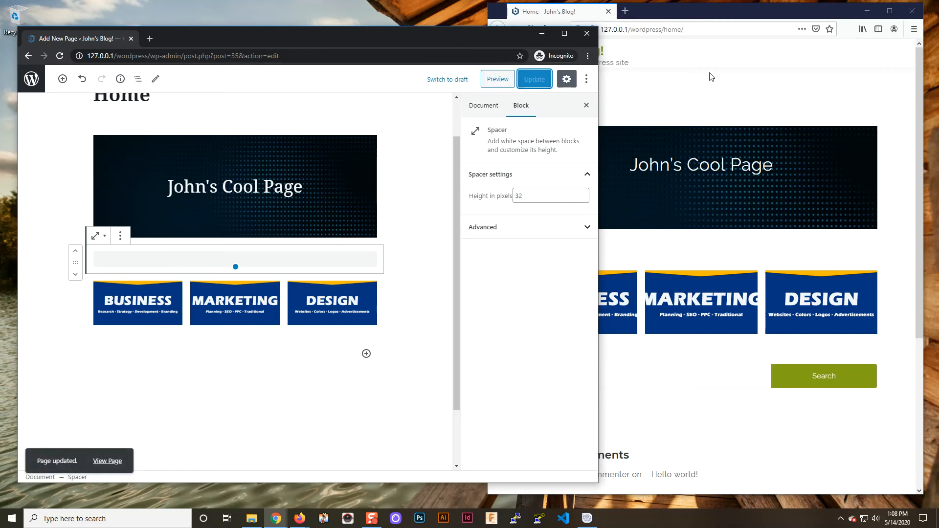
{"action": "left_click", "coordinate": [696, 96]}
{"action": "left_click", "coordinate": [529, 30]}
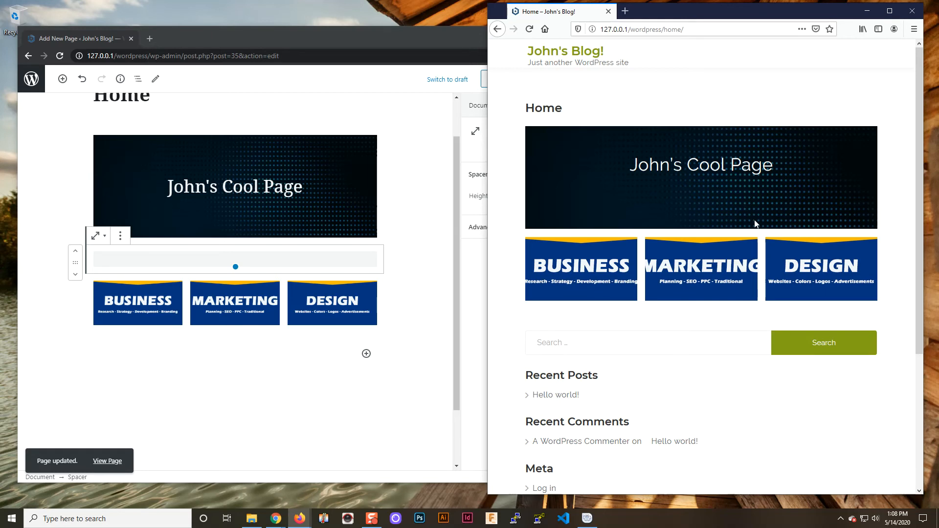
{"action": "left_click", "coordinate": [327, 187]}
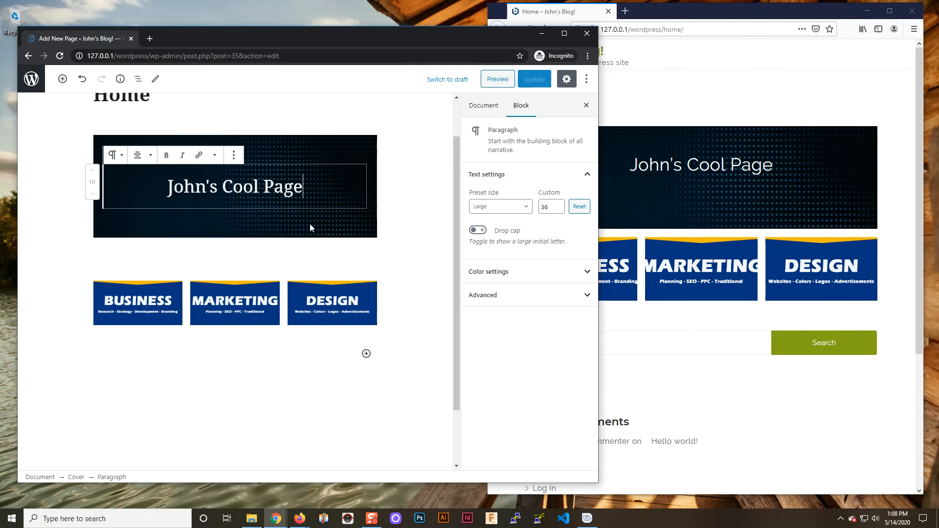
{"action": "left_click", "coordinate": [392, 215]}
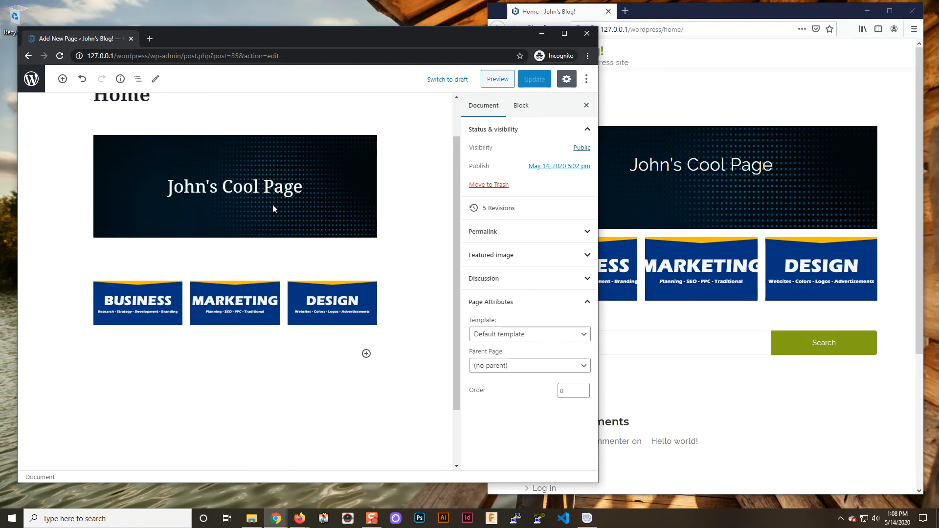
{"action": "left_click", "coordinate": [211, 265]}
{"action": "left_click", "coordinate": [211, 304]}
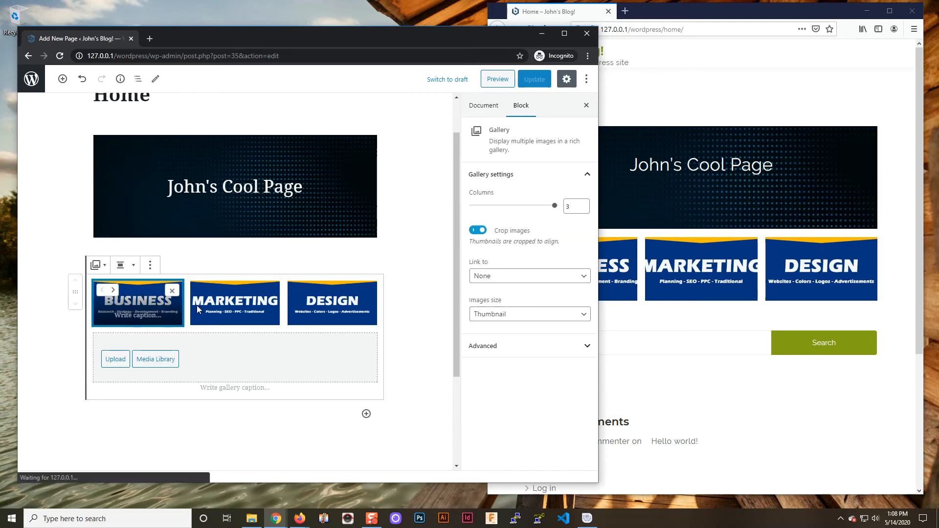
{"action": "left_click", "coordinate": [303, 307]}
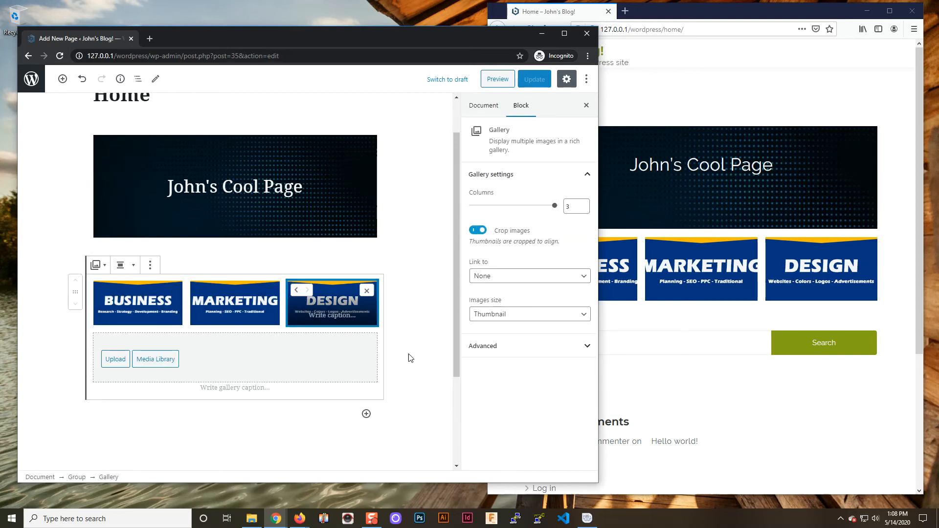
{"action": "left_click", "coordinate": [396, 355]}
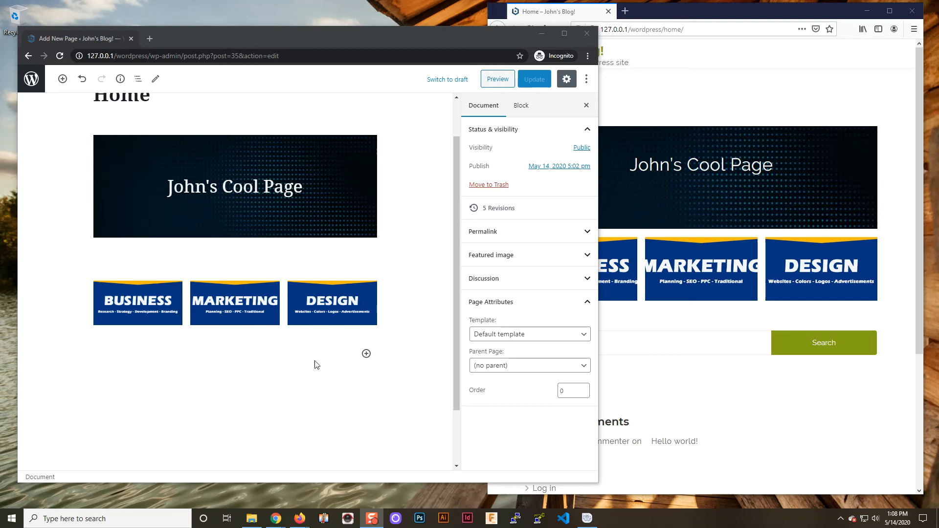
Add a Paragraph block below the gallery in the Chrome editor with the text "Welcome to John's Cool Page"
{"action": "left_click", "coordinate": [366, 354]}
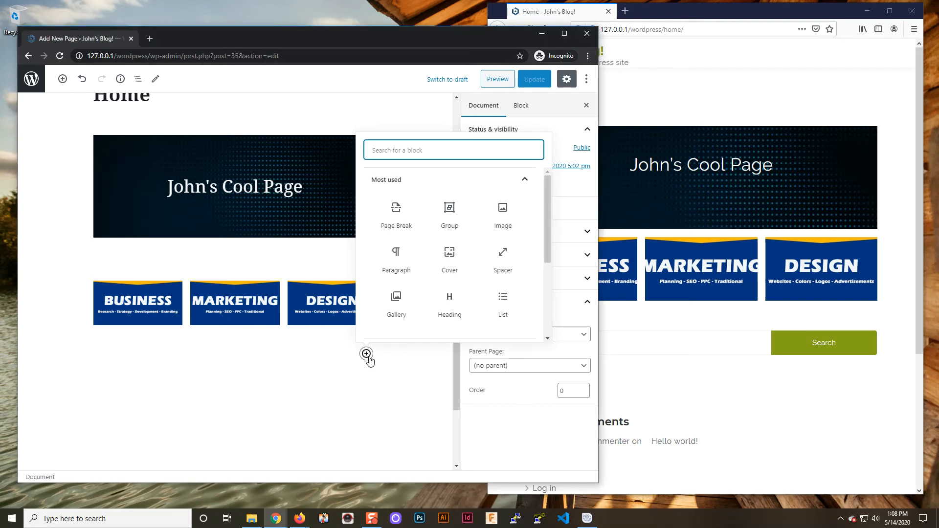
{"action": "left_click", "coordinate": [399, 264]}
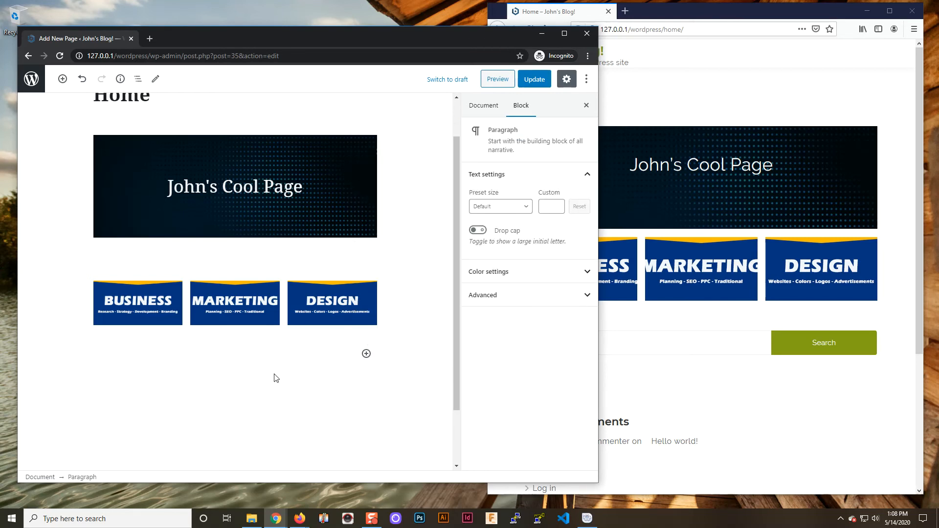
{"action": "scroll", "coordinate": [347, 276], "scroll_direction": "down", "scroll_amount": 2}
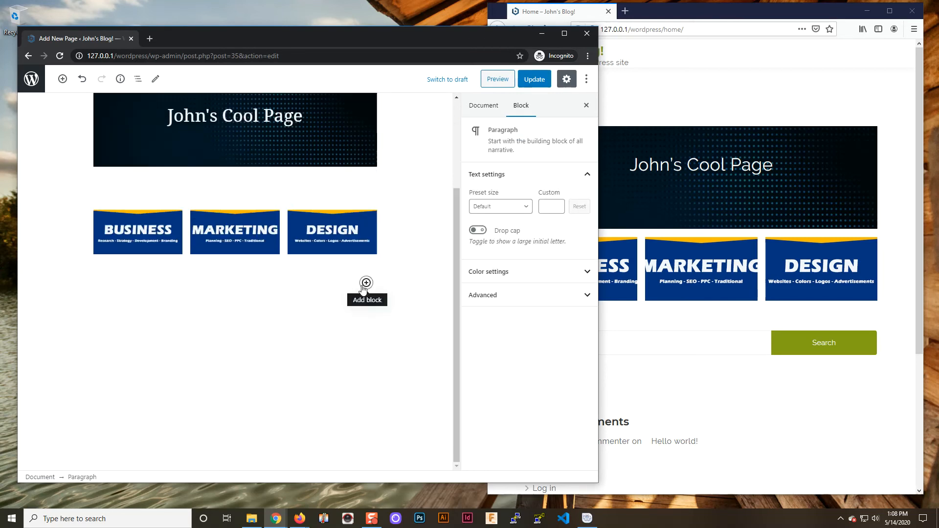
{"action": "left_click", "coordinate": [365, 287]}
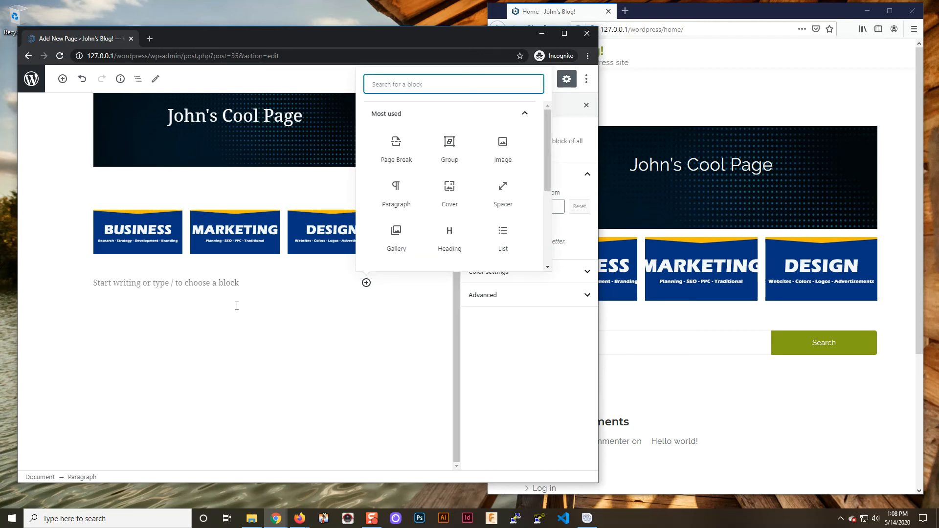
{"action": "left_click", "coordinate": [122, 293]}
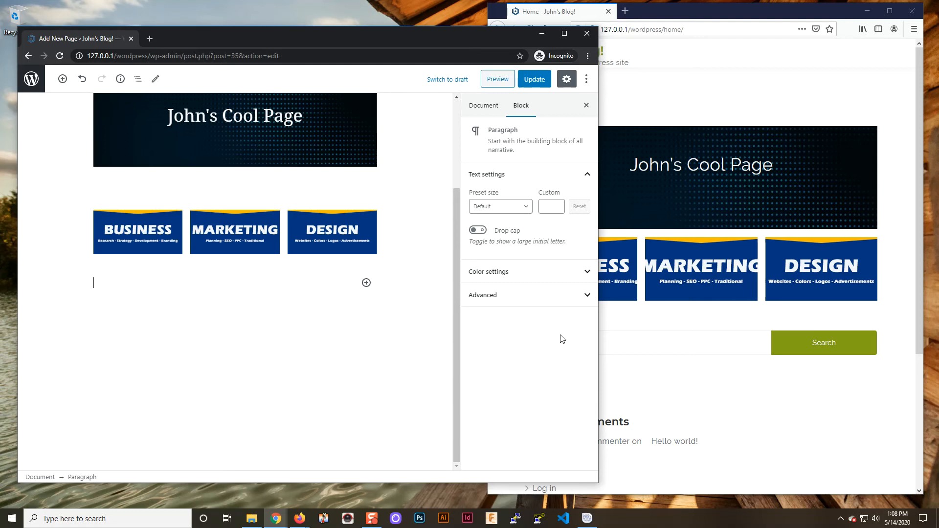
{"action": "left_click", "coordinate": [687, 369]}
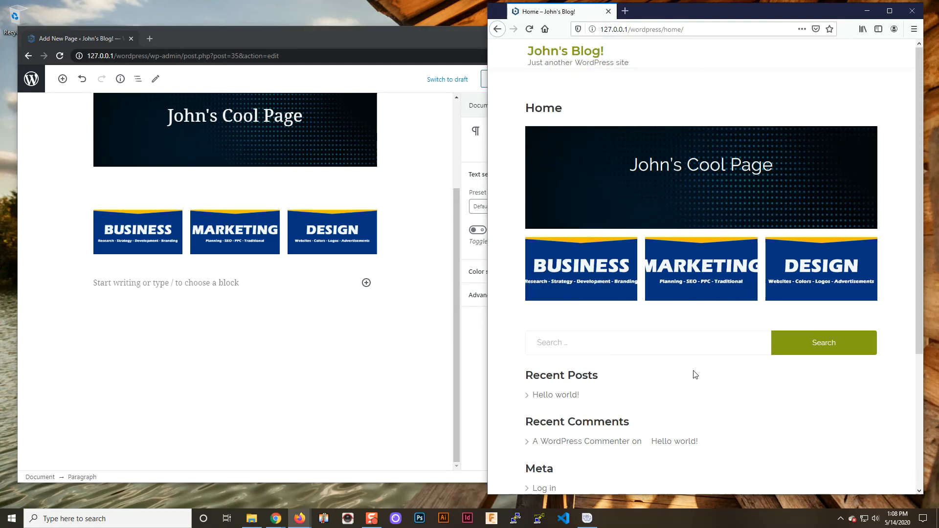
{"action": "left_click", "coordinate": [108, 286]}
{"action": "type", "text": "Welcome to John's "}
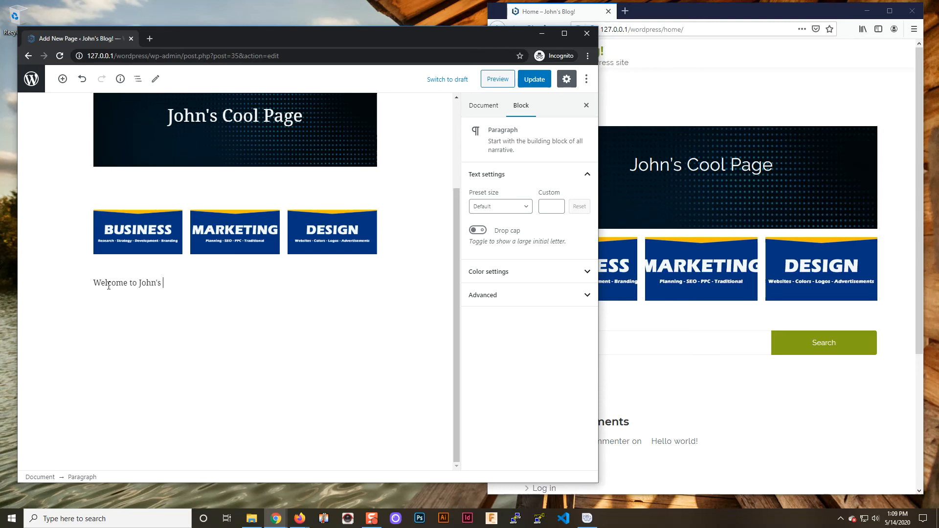
{"action": "type", "text": "Cool Page"}
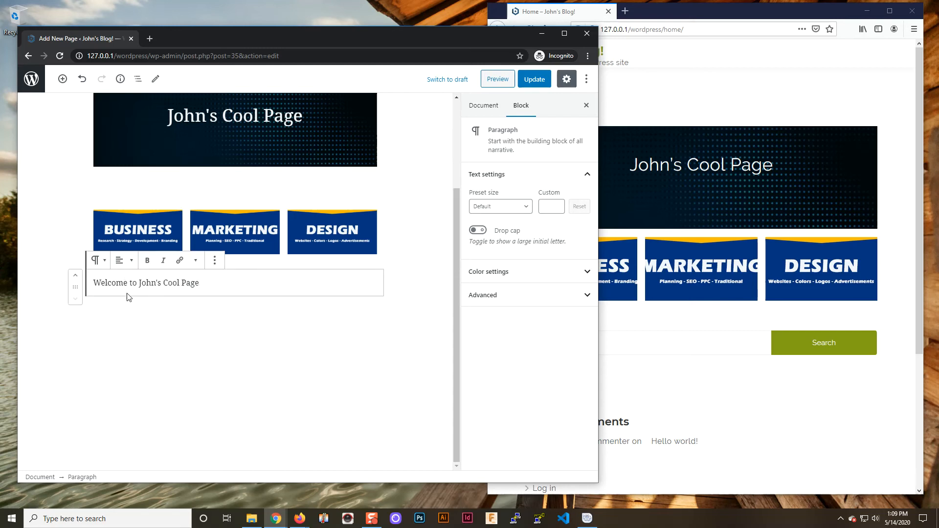
Compare the welcome text with the heading and body paragraph on the Backup Home page in Firefox, then return to the Chrome editor
{"action": "triple_click", "coordinate": [155, 277]}
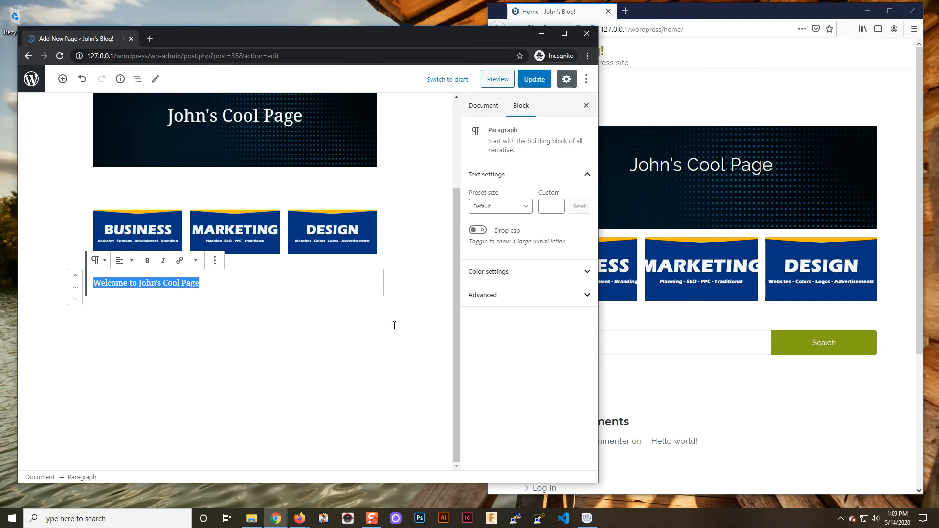
{"action": "left_click", "coordinate": [299, 518]}
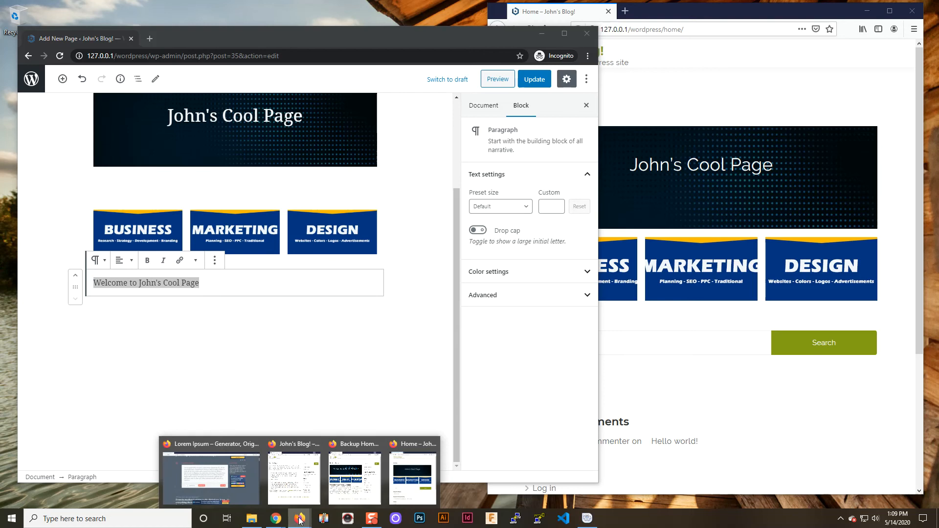
{"action": "left_click", "coordinate": [376, 484]}
{"action": "left_click_drag", "start_coordinate": [461, 311], "coordinate": [672, 310]}
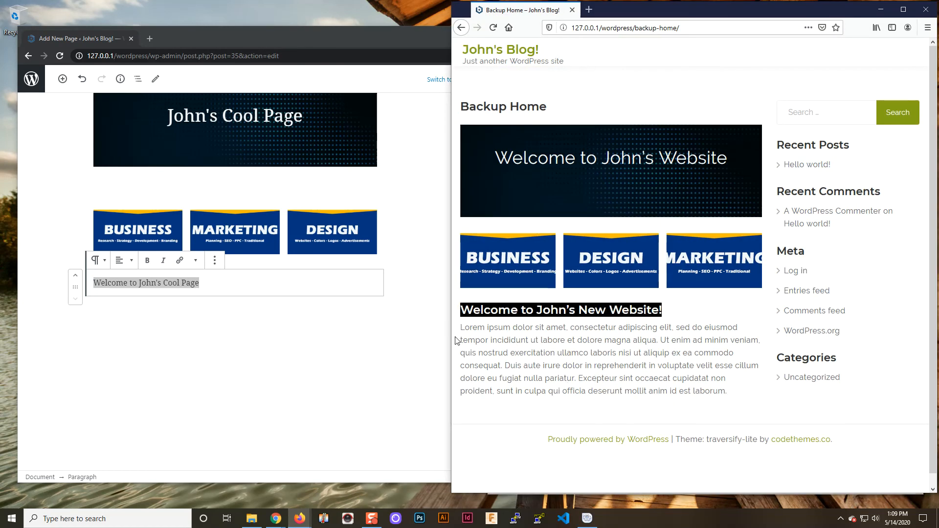
{"action": "left_click_drag", "start_coordinate": [460, 327], "coordinate": [727, 391]}
{"action": "left_click", "coordinate": [869, 12]}
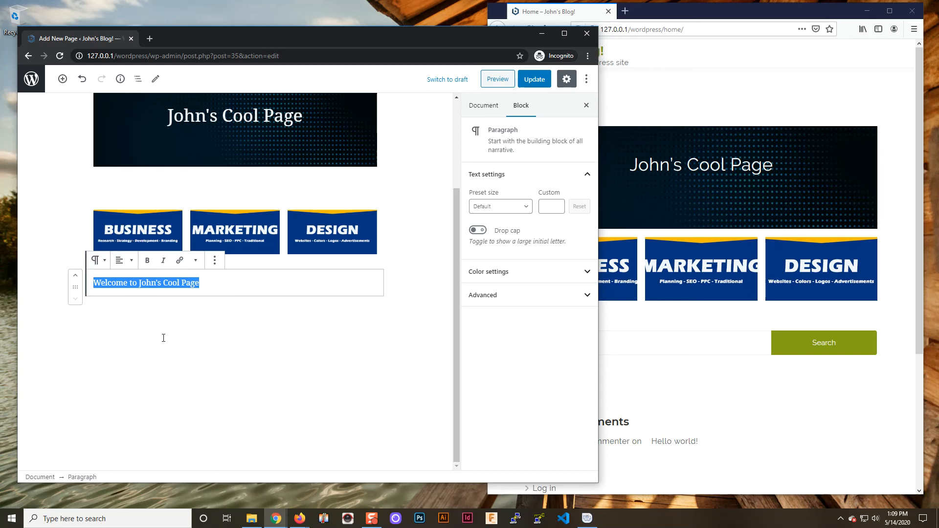
{"action": "key", "text": "Right"}
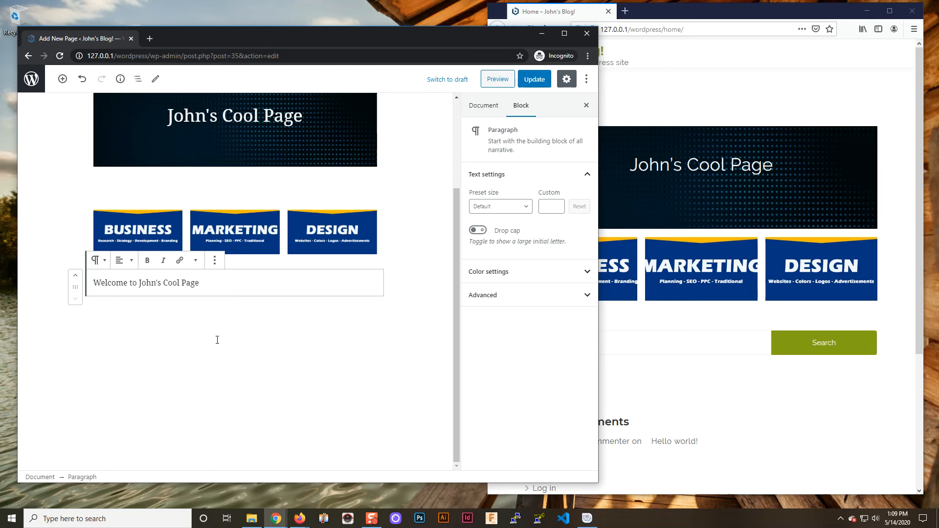
{"action": "left_click", "coordinate": [428, 269]}
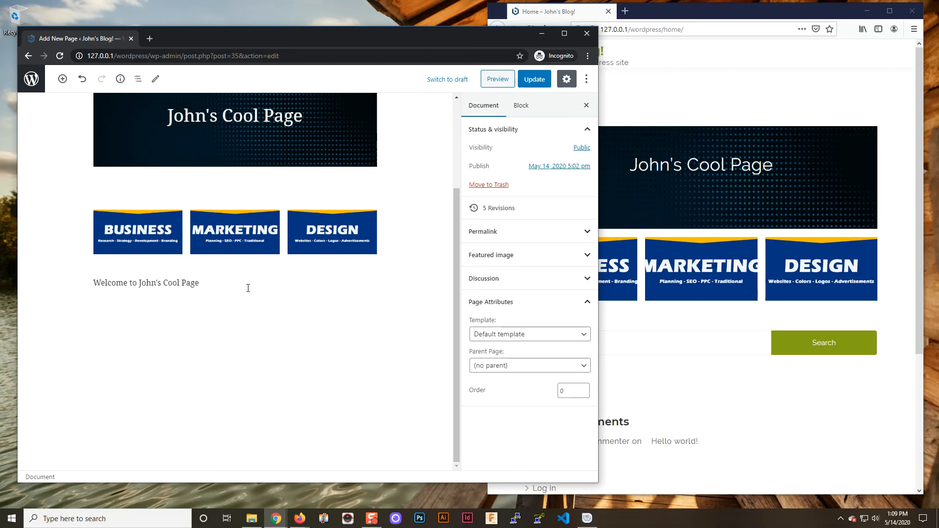
Insert an empty Paragraph block between the image gallery and the welcome text
{"action": "left_click", "coordinate": [205, 287]}
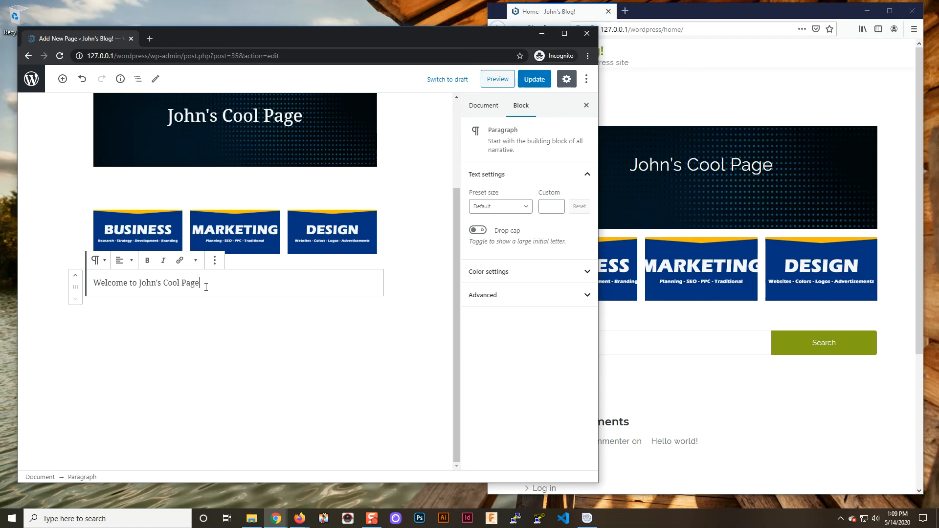
{"action": "left_click", "coordinate": [423, 262]}
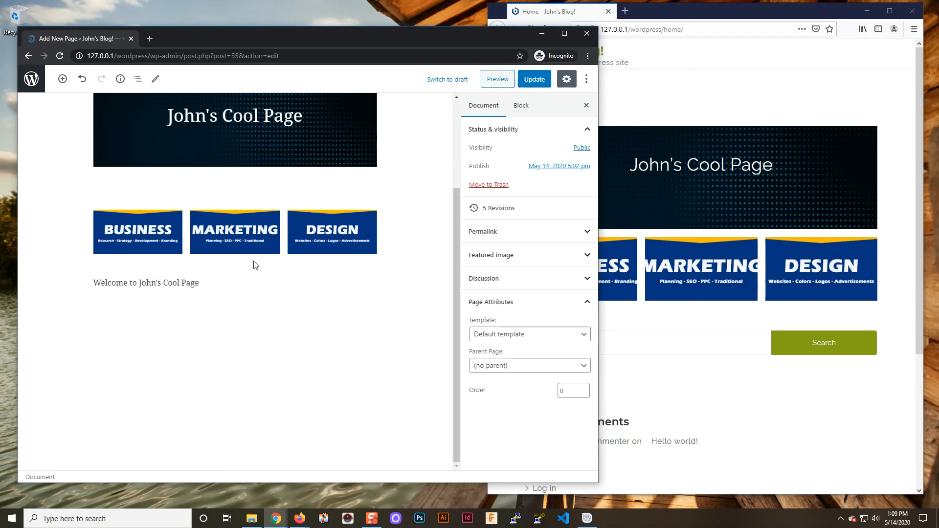
{"action": "left_click", "coordinate": [147, 283]}
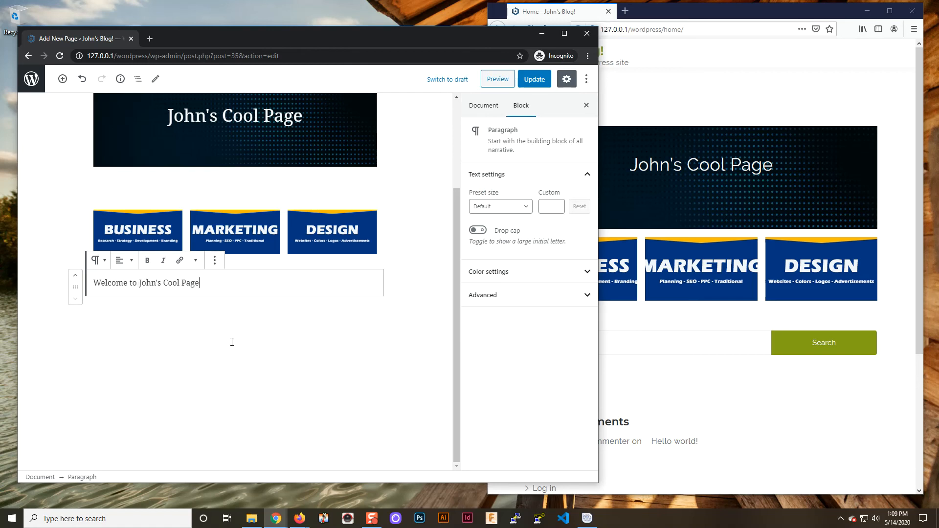
{"action": "left_click", "coordinate": [402, 301]}
{"action": "left_click", "coordinate": [224, 269]}
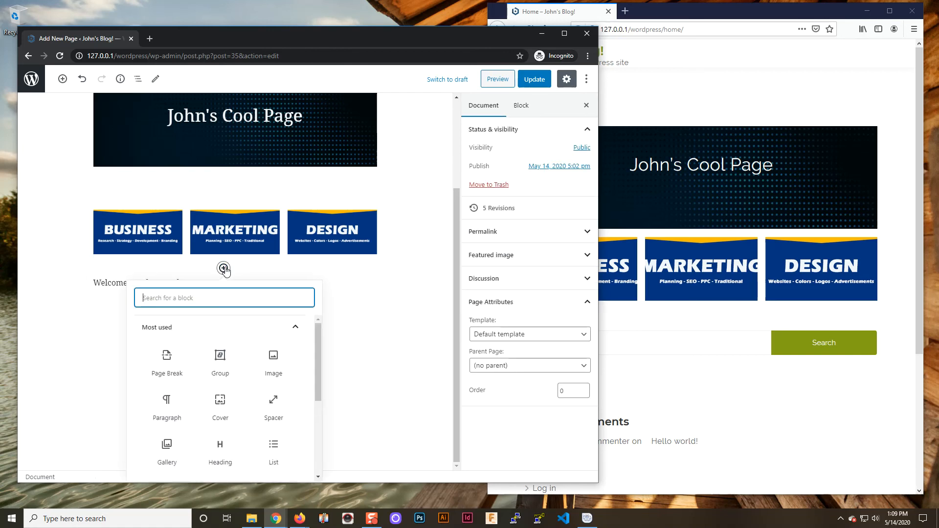
{"action": "left_click", "coordinate": [187, 410]}
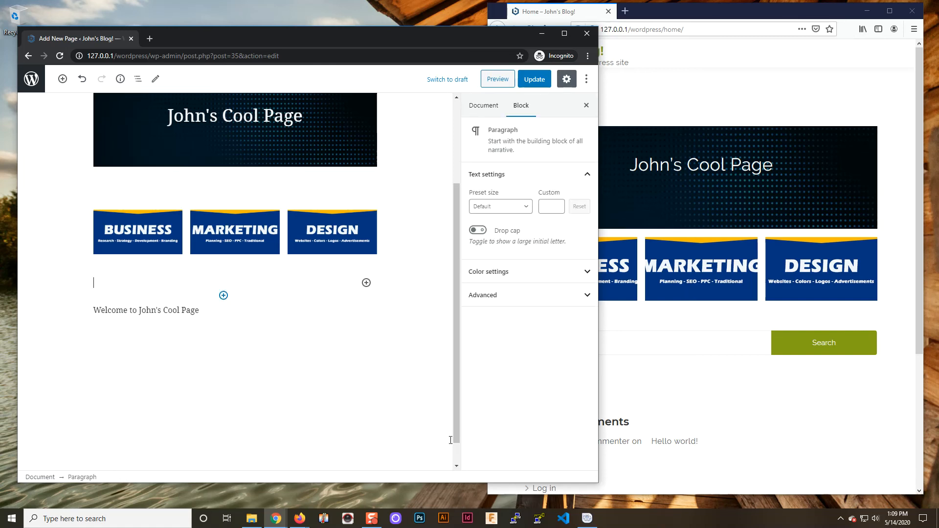
Copy the lorem ipsum paragraph from the Backup Home page in Firefox into the empty paragraph below the gallery in the Chrome editor
{"action": "left_click", "coordinate": [299, 517]}
{"action": "left_click", "coordinate": [354, 476]}
{"action": "left_click", "coordinate": [460, 330]}
{"action": "left_click_drag", "start_coordinate": [460, 330], "coordinate": [725, 391]}
{"action": "key", "text": "ctrl+c"}
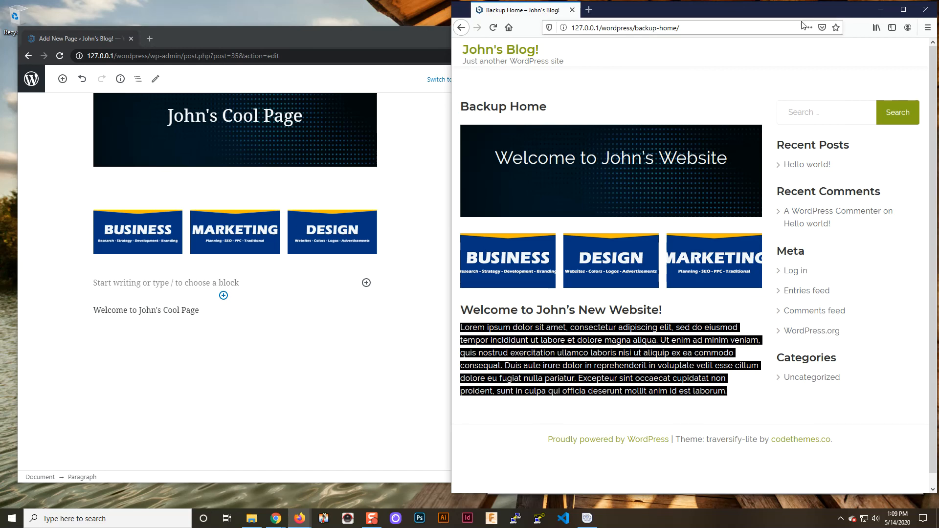
{"action": "left_click", "coordinate": [880, 9]}
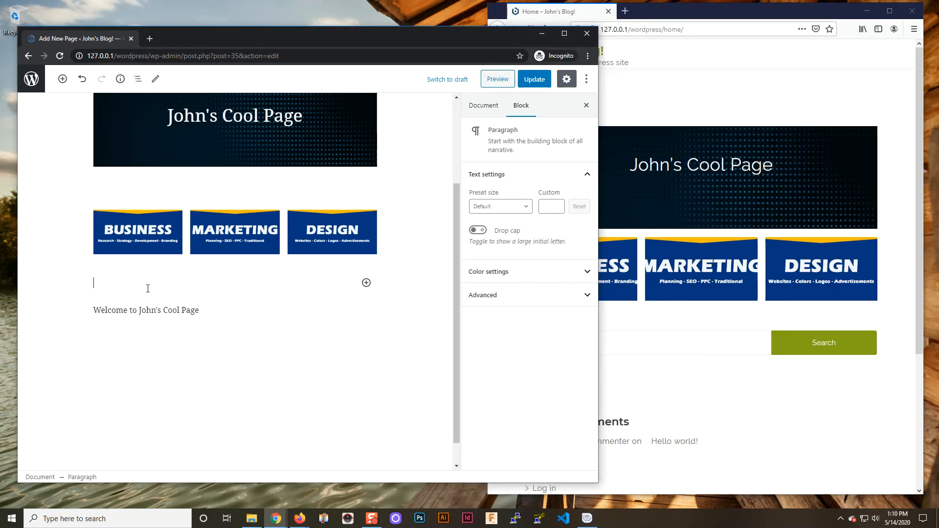
{"action": "key", "text": "ctrl+v"}
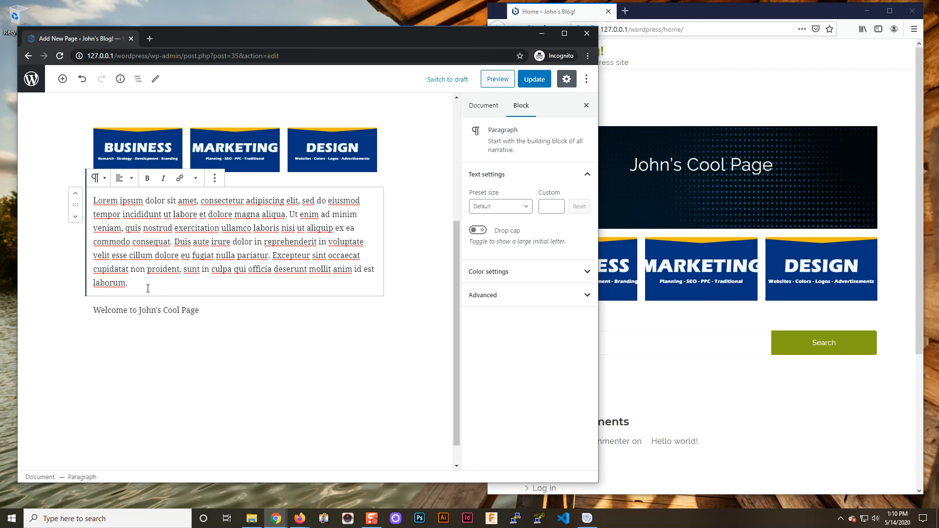
{"action": "left_click", "coordinate": [329, 367]}
{"action": "scroll", "coordinate": [329, 368], "scroll_direction": "up", "scroll_amount": 2}
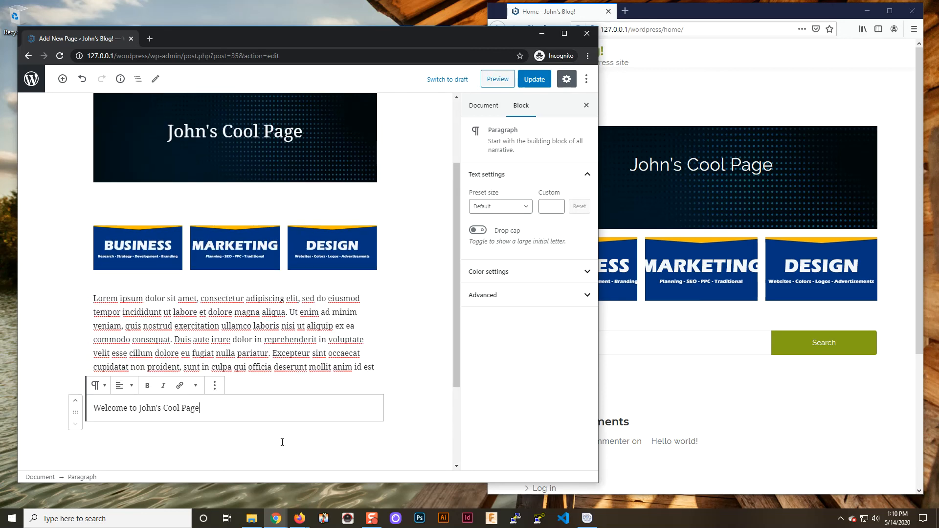
{"action": "left_click", "coordinate": [406, 315]}
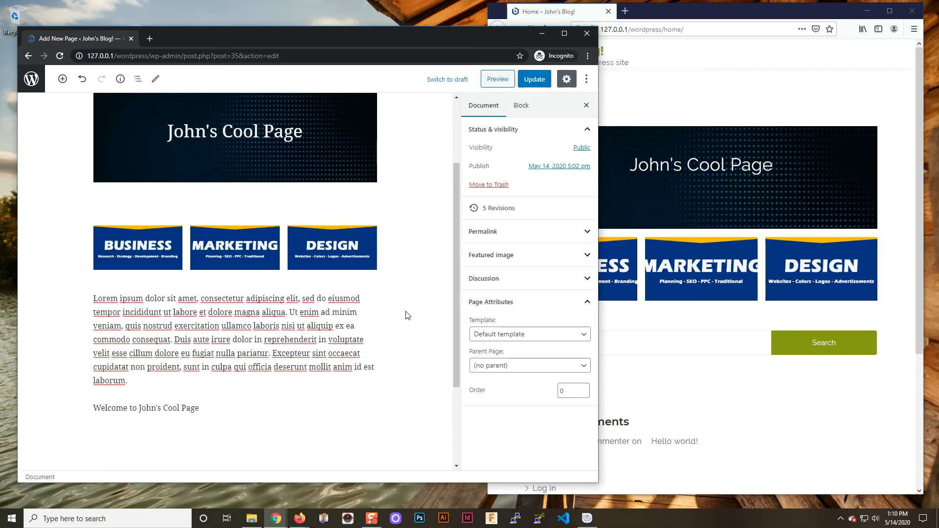
Update the page with the lorem ipsum paragraph and reload the published Home page in Firefox
{"action": "left_click", "coordinate": [534, 79]}
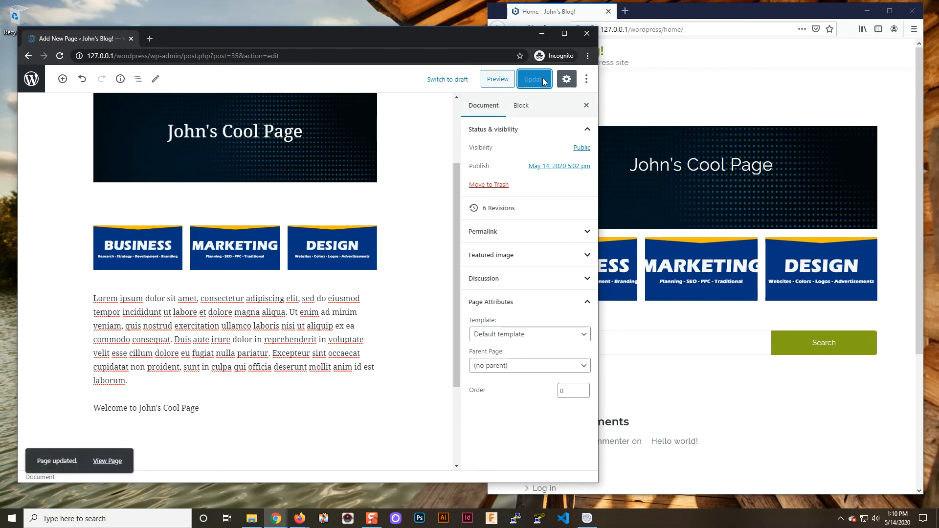
{"action": "scroll", "coordinate": [329, 371], "scroll_direction": "down", "scroll_amount": 1}
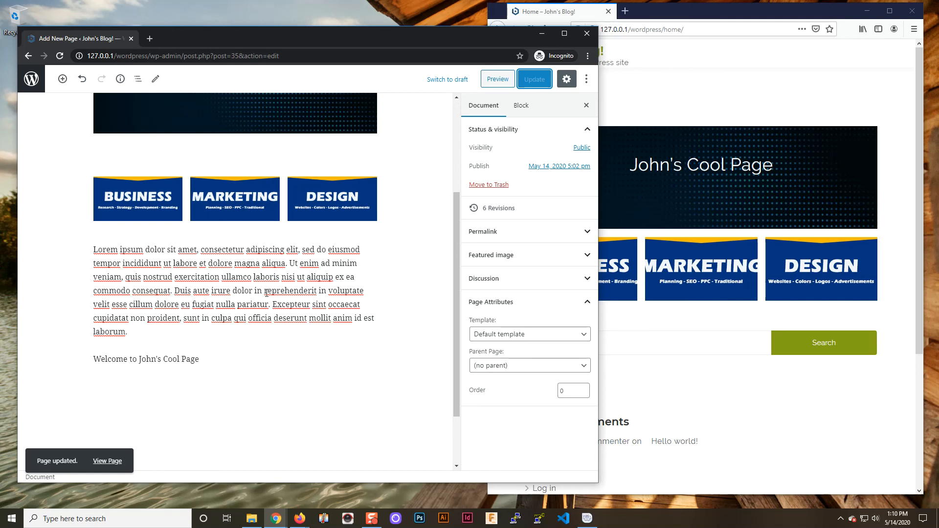
{"action": "left_click", "coordinate": [716, 414]}
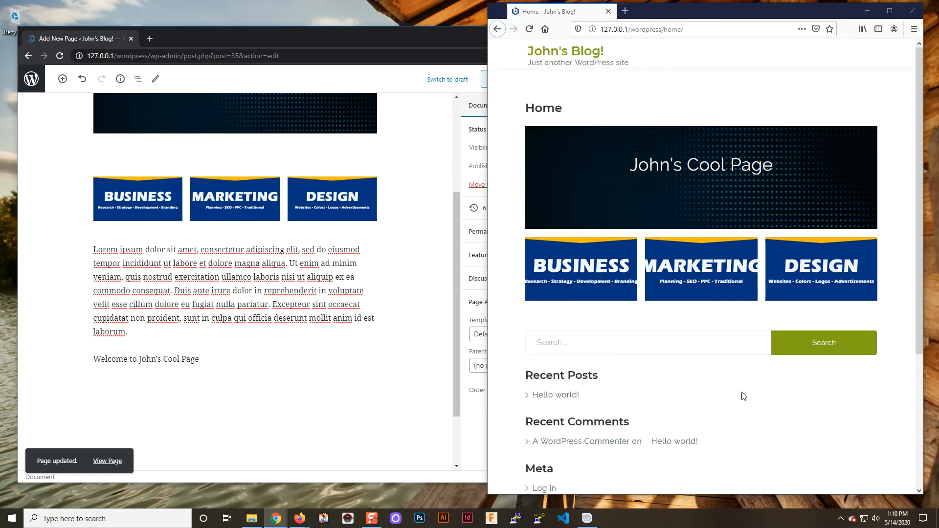
{"action": "left_click", "coordinate": [530, 30]}
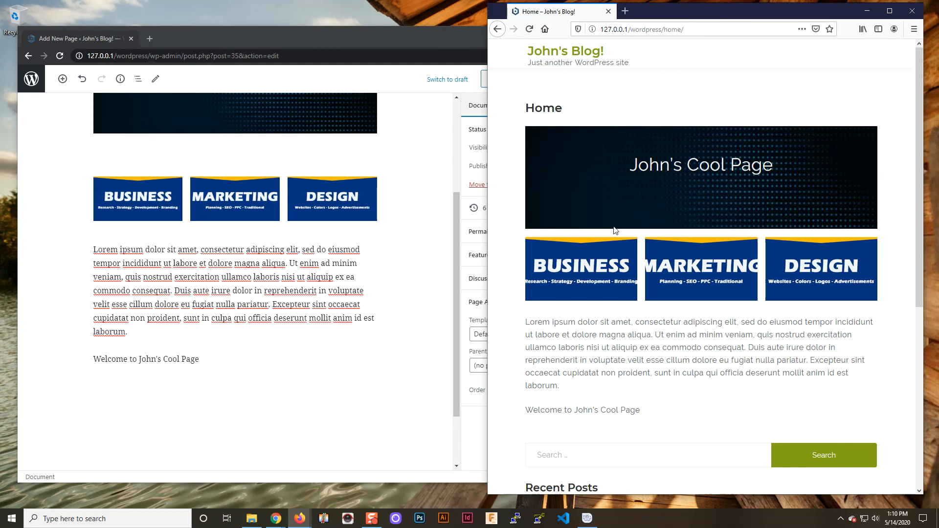
Place the Backup Home window beside the Home page in Firefox, compare their welcome texts, and minimize the Backup Home window
{"action": "mouse_move", "coordinate": [301, 522]}
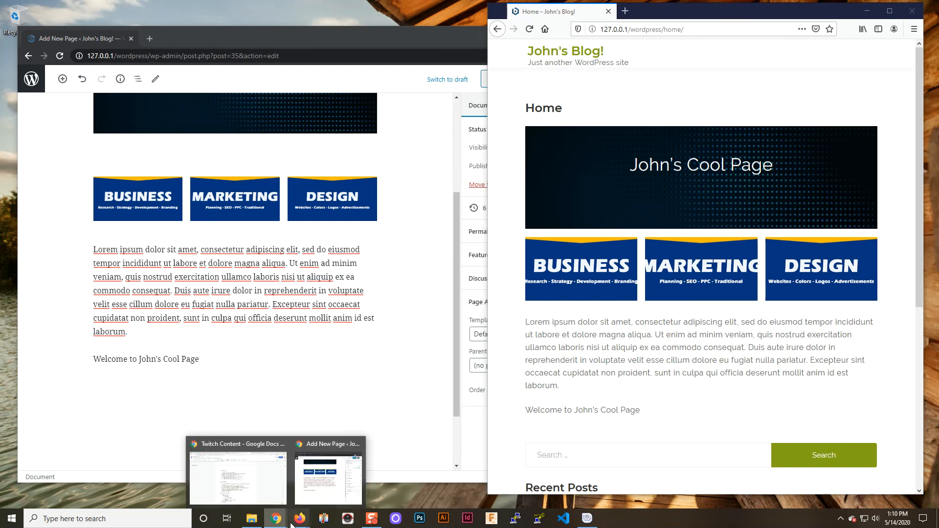
{"action": "left_click", "coordinate": [355, 477]}
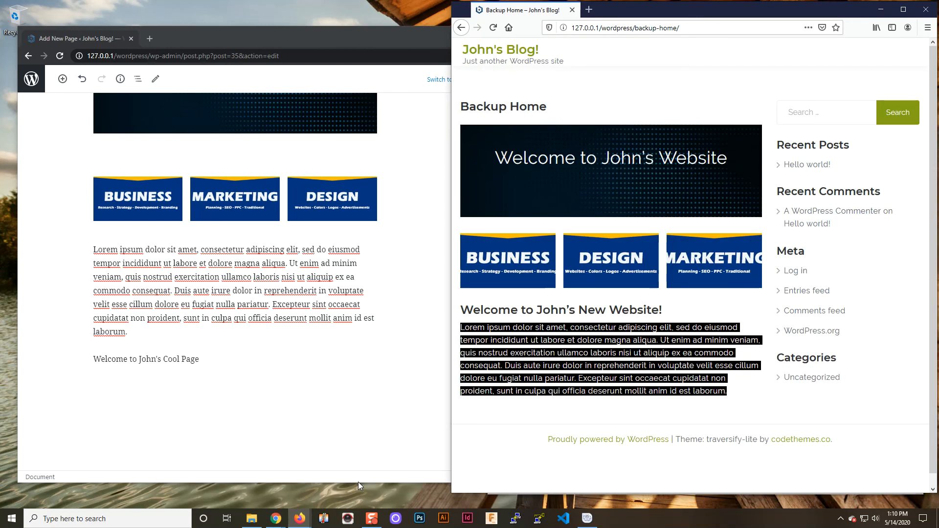
{"action": "left_click_drag", "start_coordinate": [630, 12], "coordinate": [193, 23]}
{"action": "left_click", "coordinate": [277, 320]}
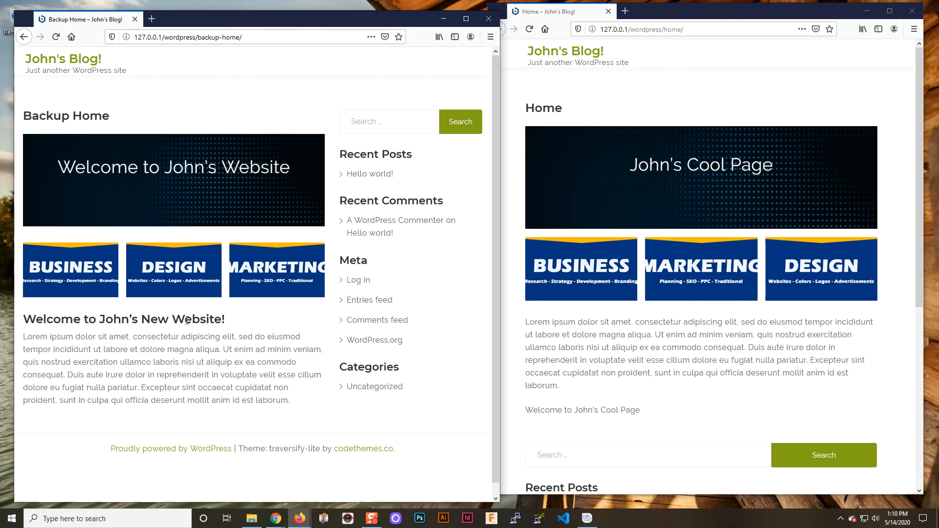
{"action": "left_click_drag", "start_coordinate": [549, 410], "coordinate": [645, 411]}
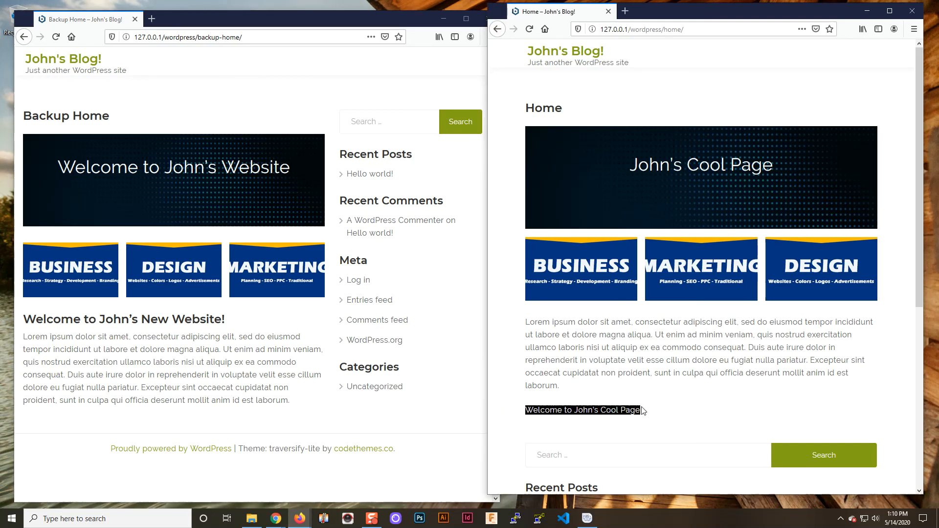
{"action": "left_click", "coordinate": [585, 407]}
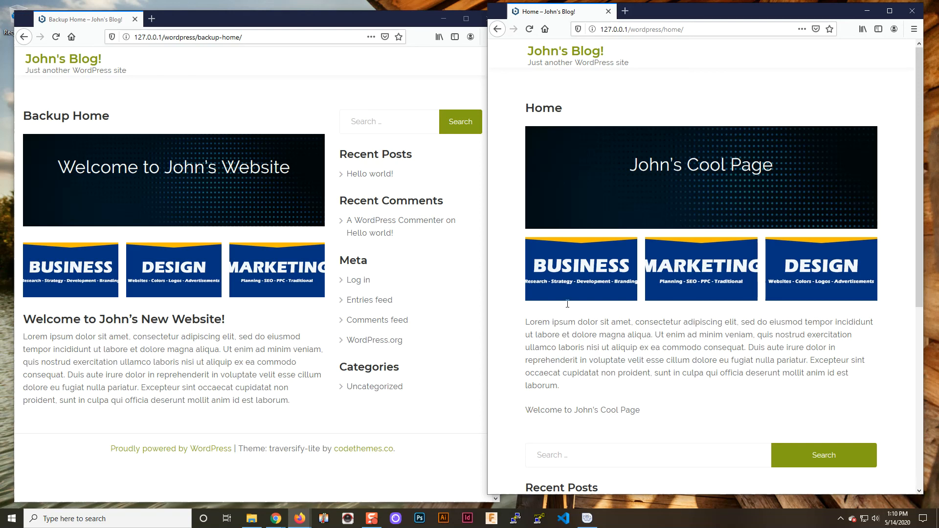
{"action": "left_click", "coordinate": [443, 18]}
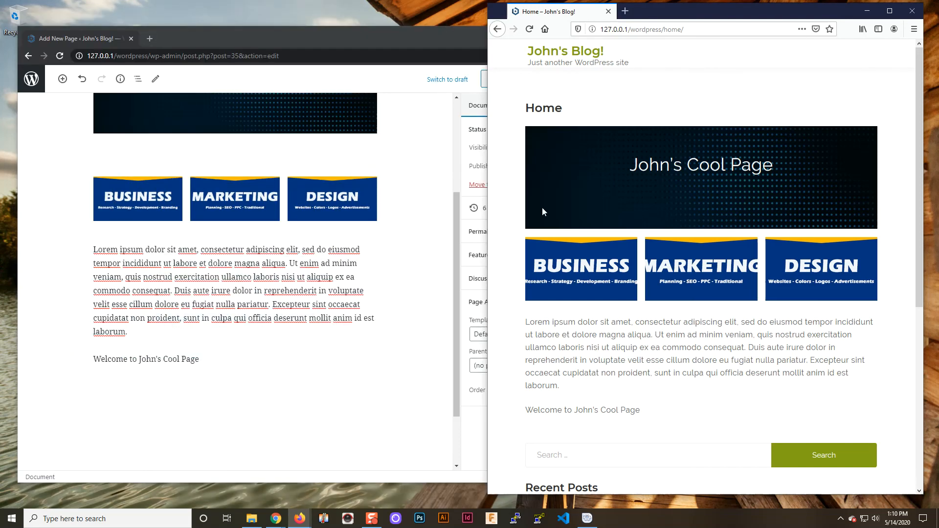
Move the welcome text block above the lorem ipsum paragraph in the Chrome editor
{"action": "left_click", "coordinate": [274, 360]}
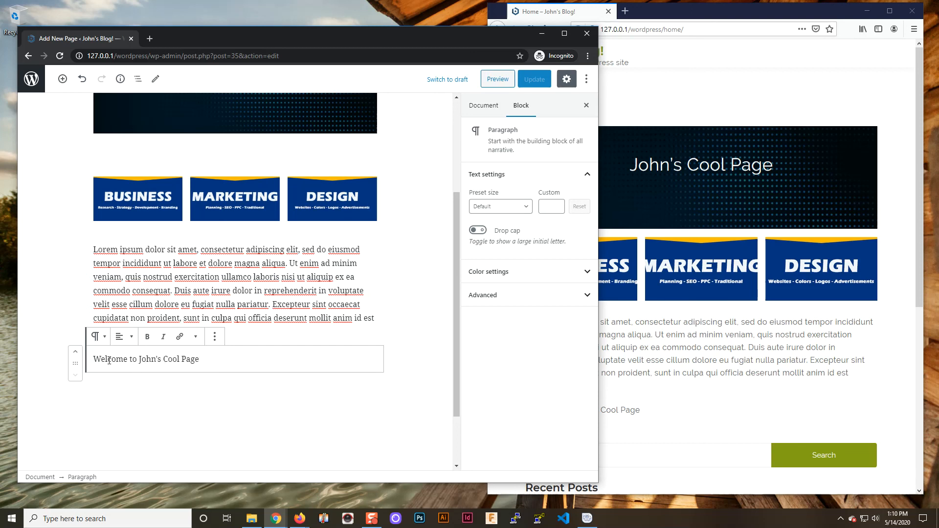
{"action": "left_click_drag", "start_coordinate": [77, 363], "coordinate": [83, 239]}
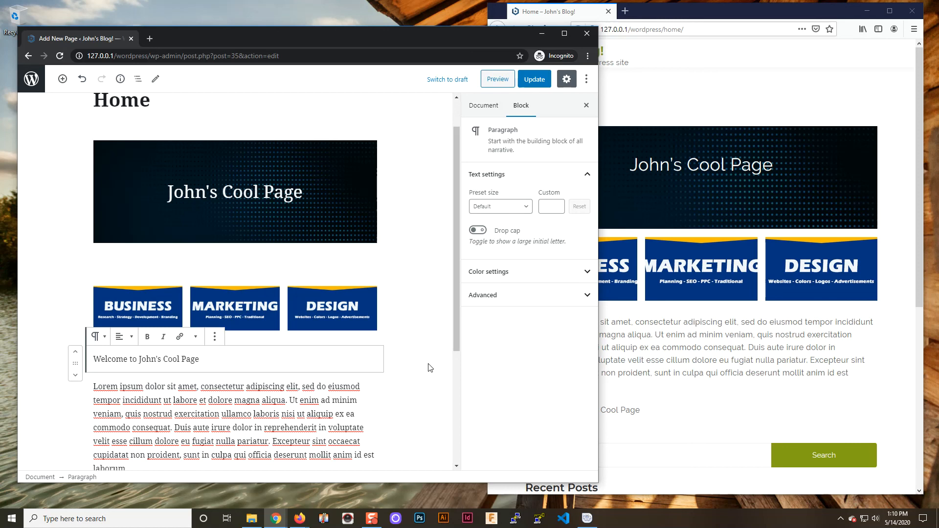
{"action": "scroll", "coordinate": [402, 375], "scroll_direction": "down", "scroll_amount": 1}
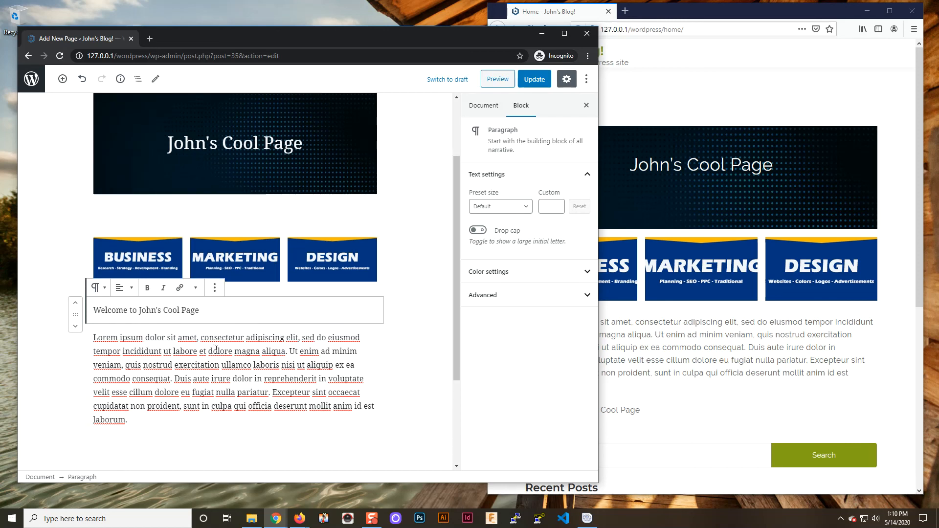
Transform the welcome text into a Heading block and set its level to H3
{"action": "triple_click", "coordinate": [157, 309]}
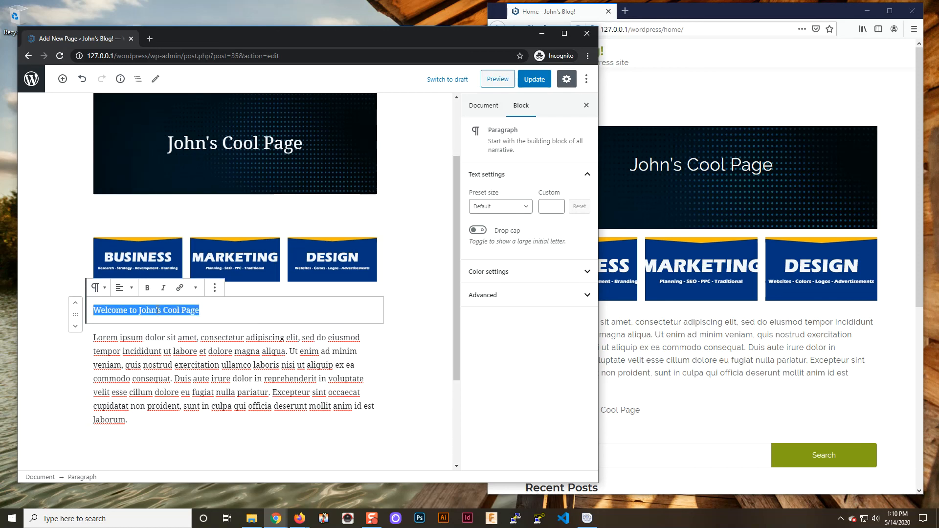
{"action": "left_click", "coordinate": [95, 288]}
{"action": "left_click", "coordinate": [166, 349]}
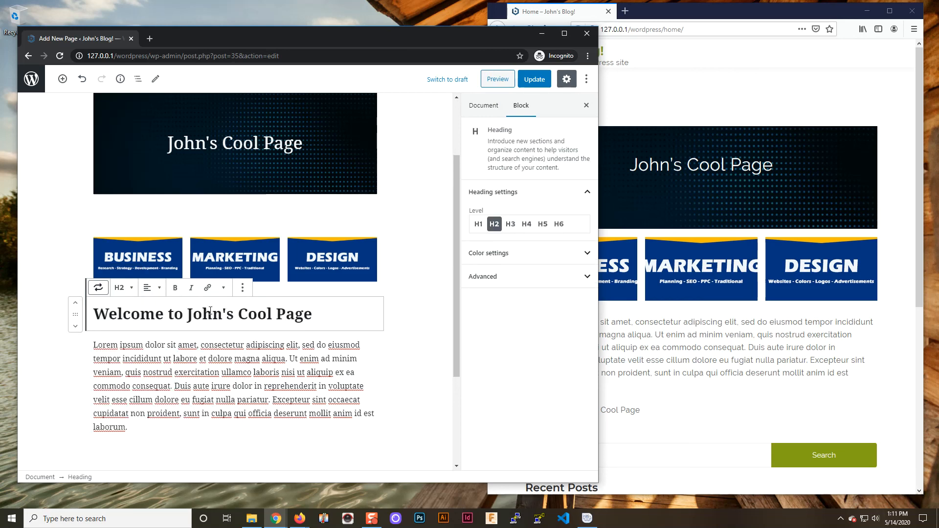
{"action": "left_click", "coordinate": [132, 289]}
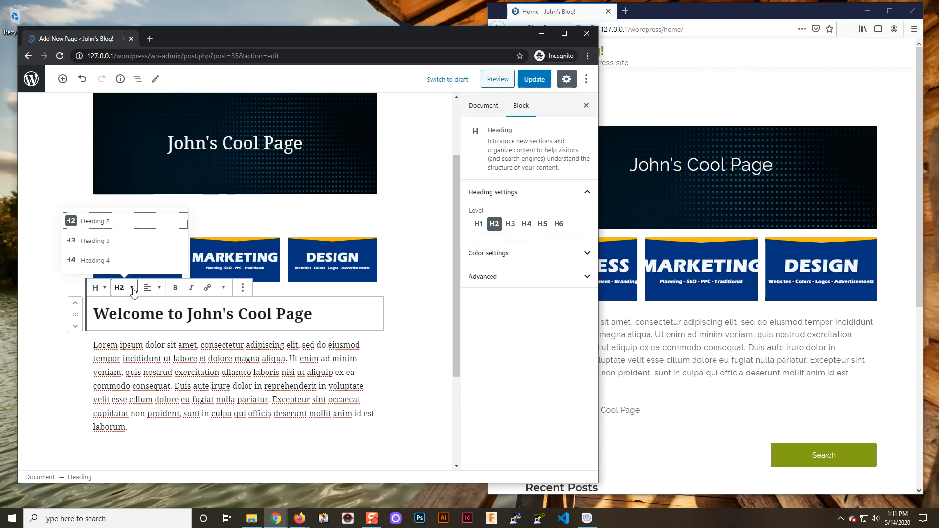
{"action": "left_click", "coordinate": [116, 242]}
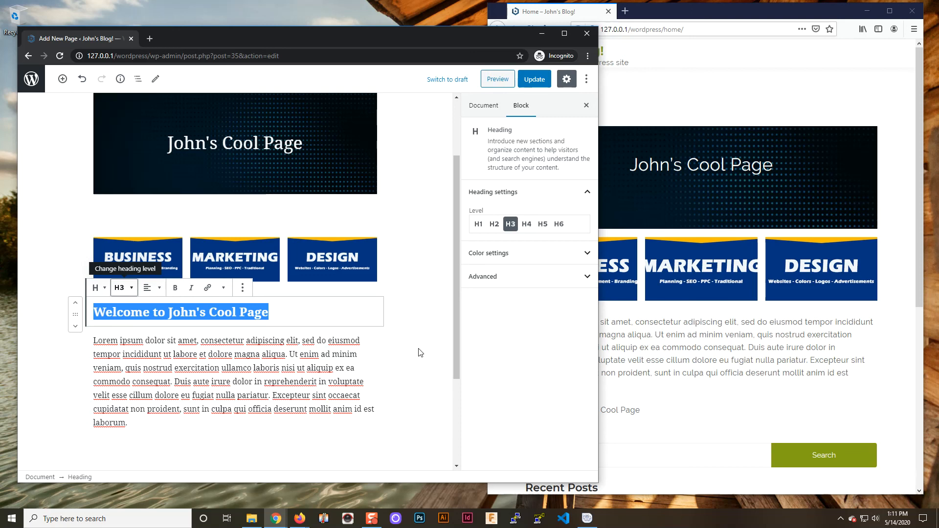
{"action": "left_click", "coordinate": [376, 359]}
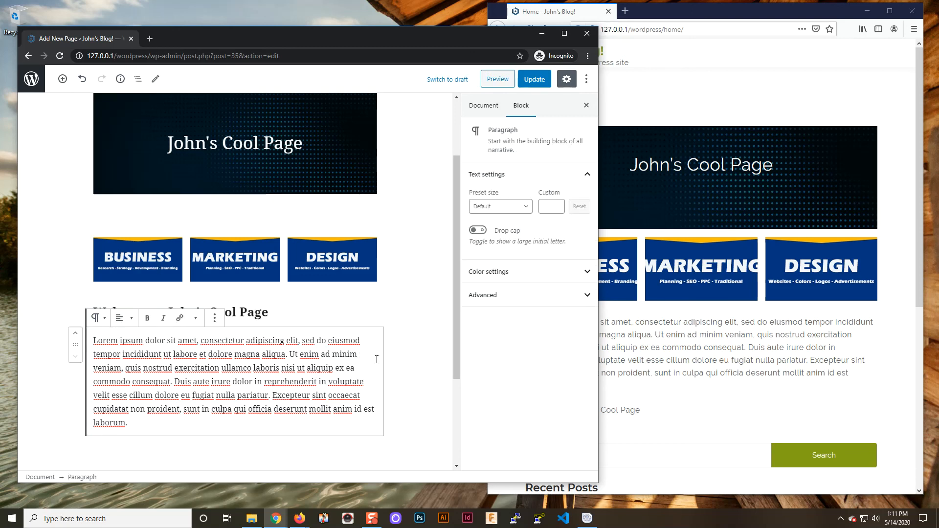
{"action": "left_click", "coordinate": [422, 356]}
Update the page with the new heading and view the reloaded Home page in a maximized Firefox window
{"action": "left_click", "coordinate": [535, 79]}
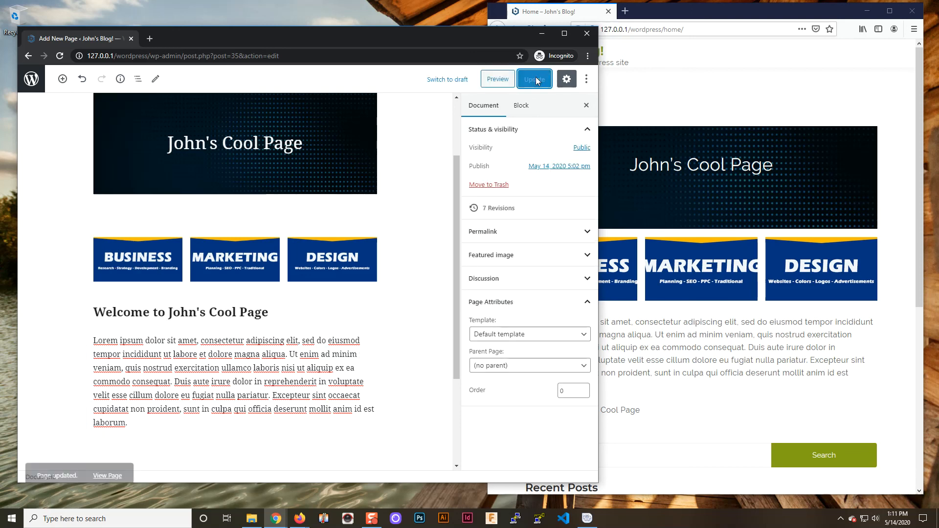
{"action": "left_click", "coordinate": [717, 394]}
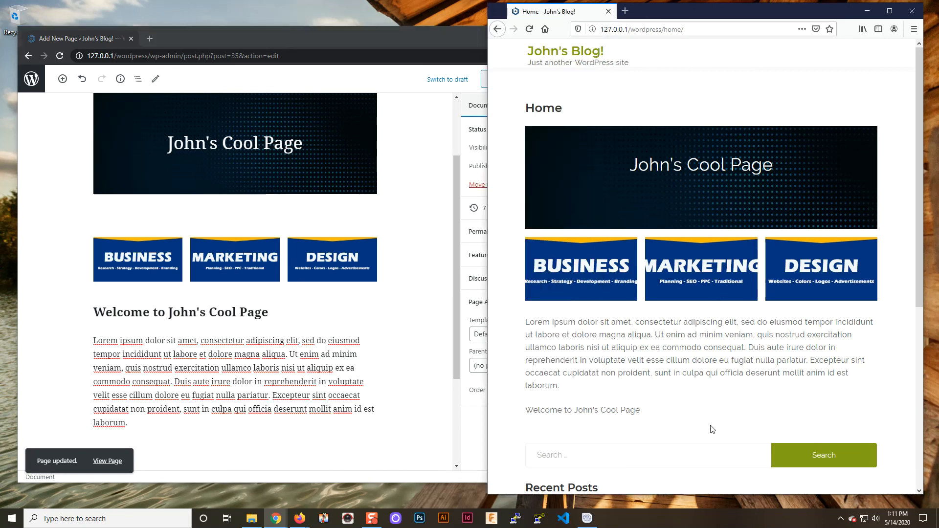
{"action": "left_click", "coordinate": [534, 33]}
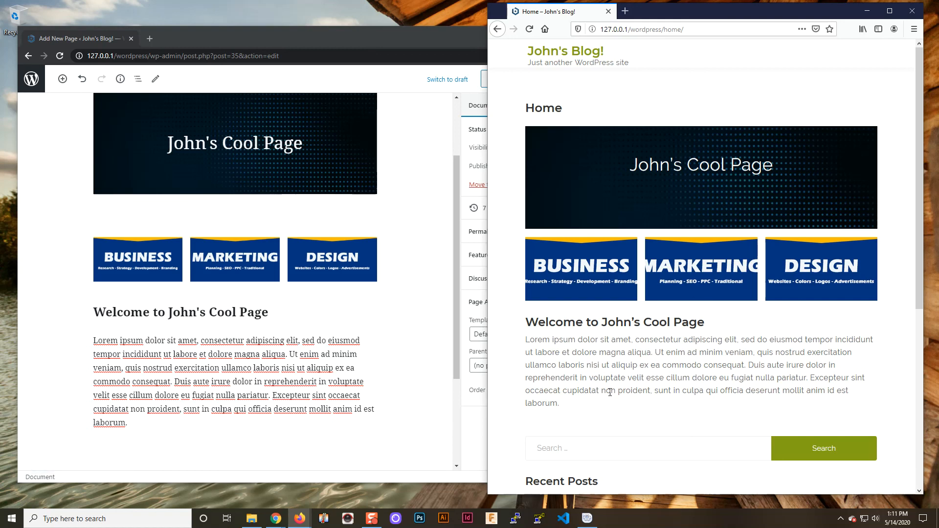
{"action": "scroll", "coordinate": [318, 360], "scroll_direction": "up", "scroll_amount": 1}
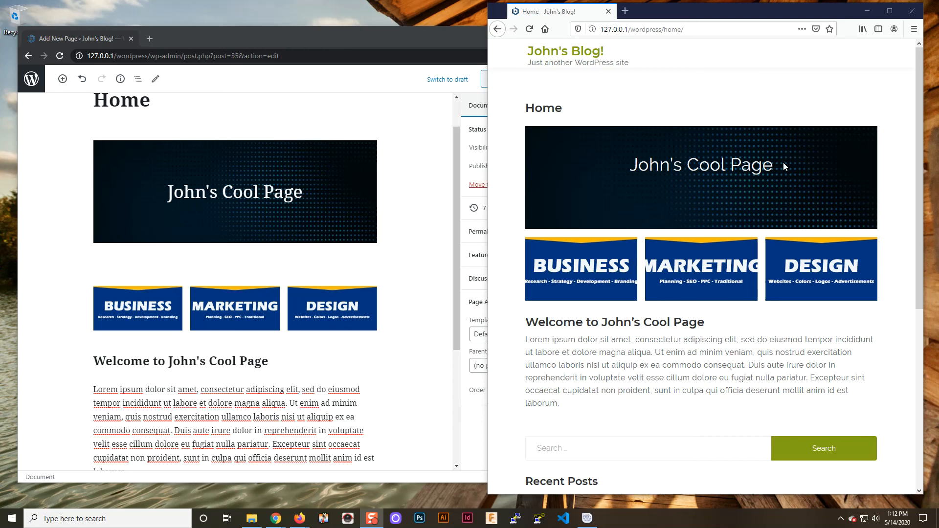
{"action": "left_click", "coordinate": [889, 11]}
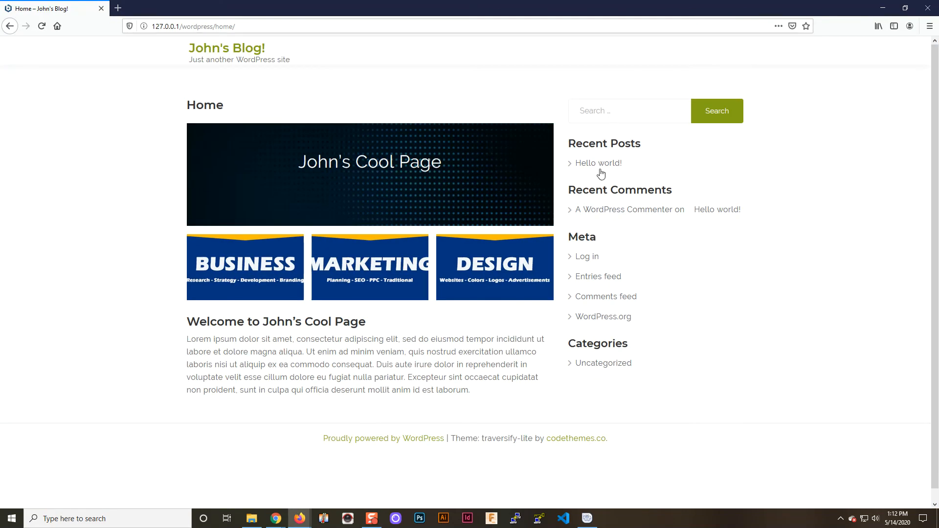